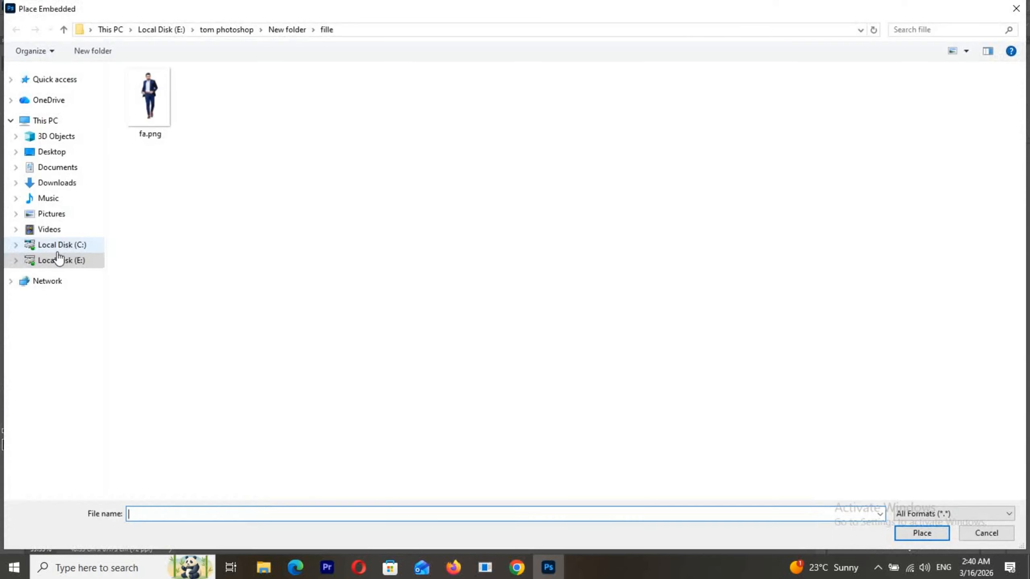
Place fa.png in the document, scale it to about 87%, and centre the man horizontally on the canvas
double_click(147, 90)
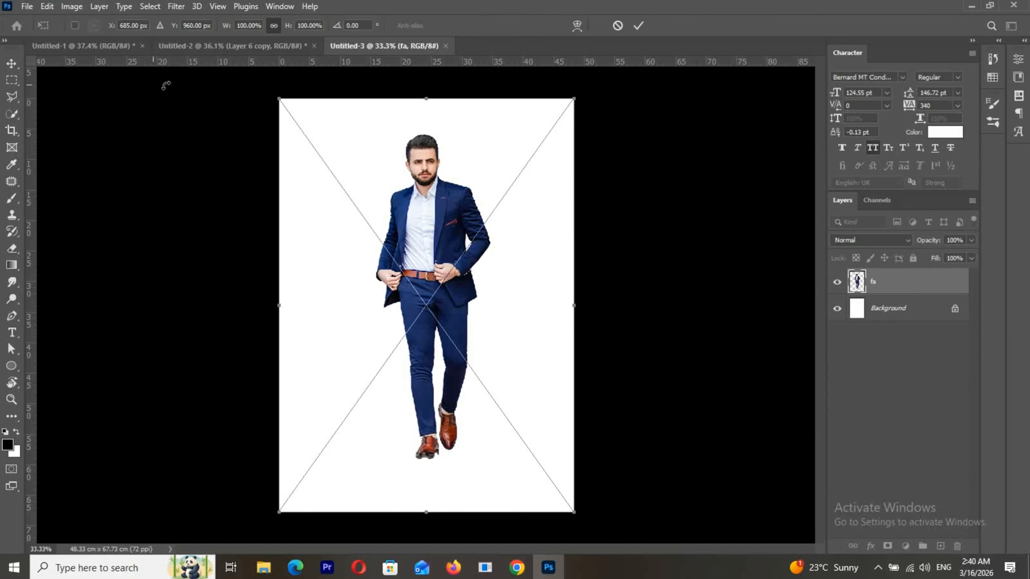
left_click_drag(574, 101, 535, 153)
left_click_drag(476, 261, 489, 228)
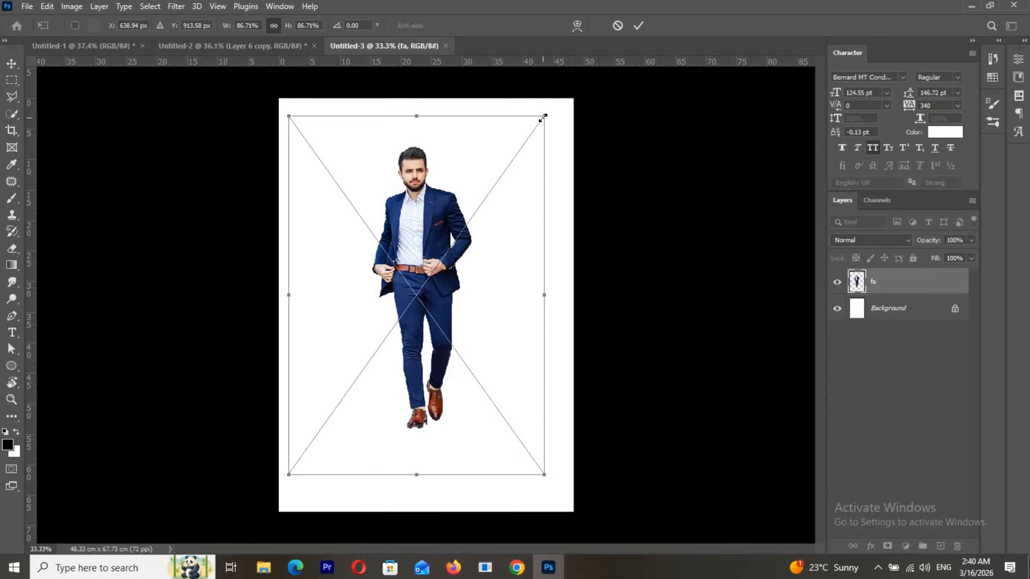
left_click_drag(544, 115, 545, 118)
left_click_drag(489, 227, 494, 245)
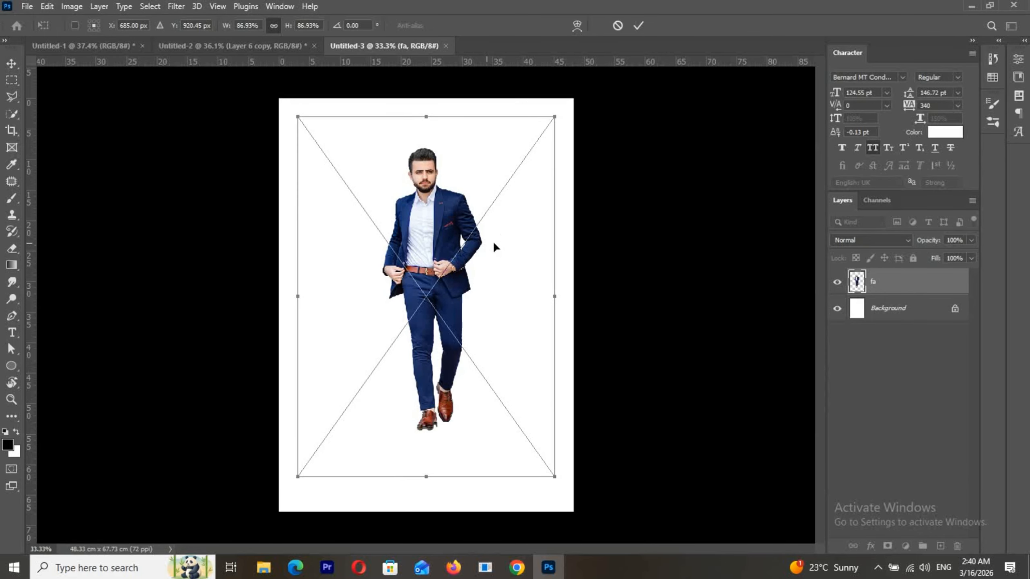
left_click(637, 24)
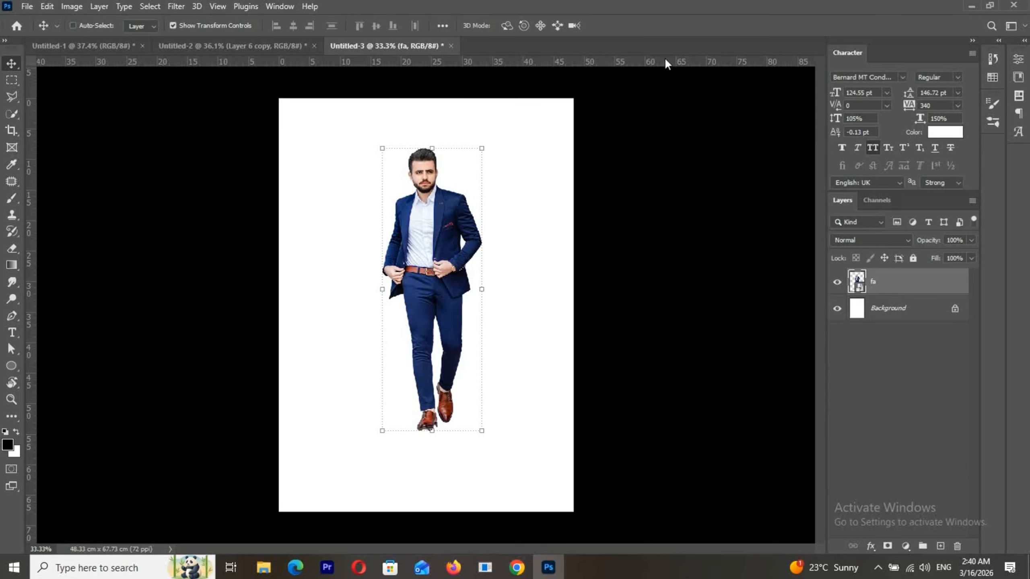
Fill the Background layer with the greyish blue foreground colour #66859f
left_click(894, 308)
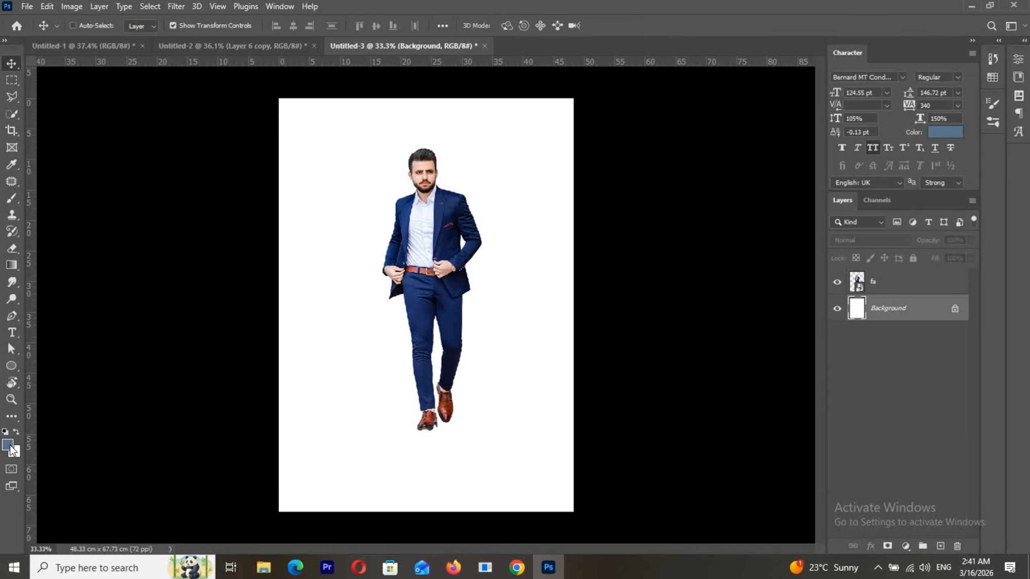
left_click(9, 445)
left_click_drag(118, 412, 101, 392)
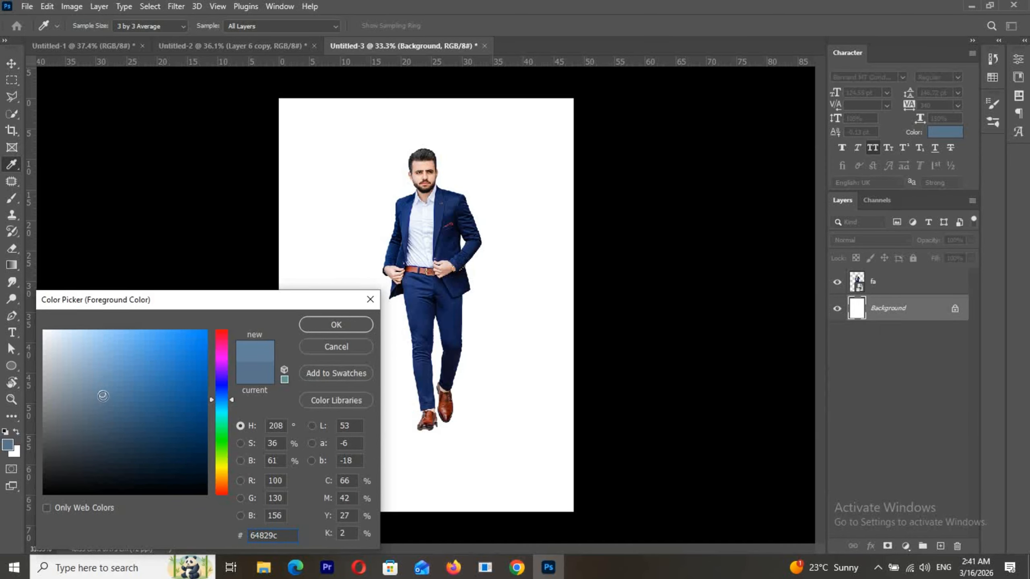
left_click(340, 325)
key("v")
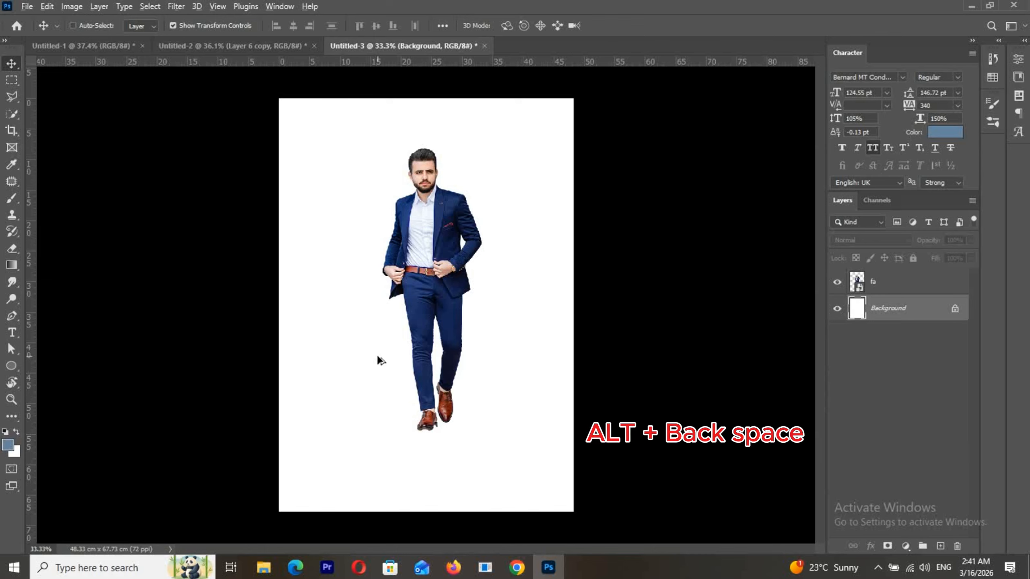
key("alt+BackSpace")
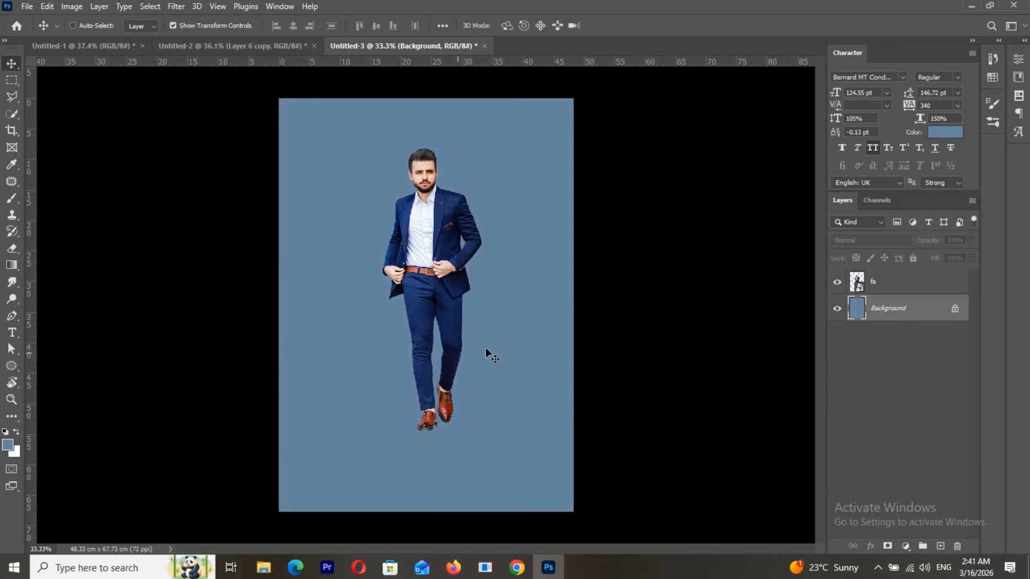
Add a layer above the Background and fill a full-width rectangular band across the canvas's lower third with darker blue #3d566b
left_click(941, 545)
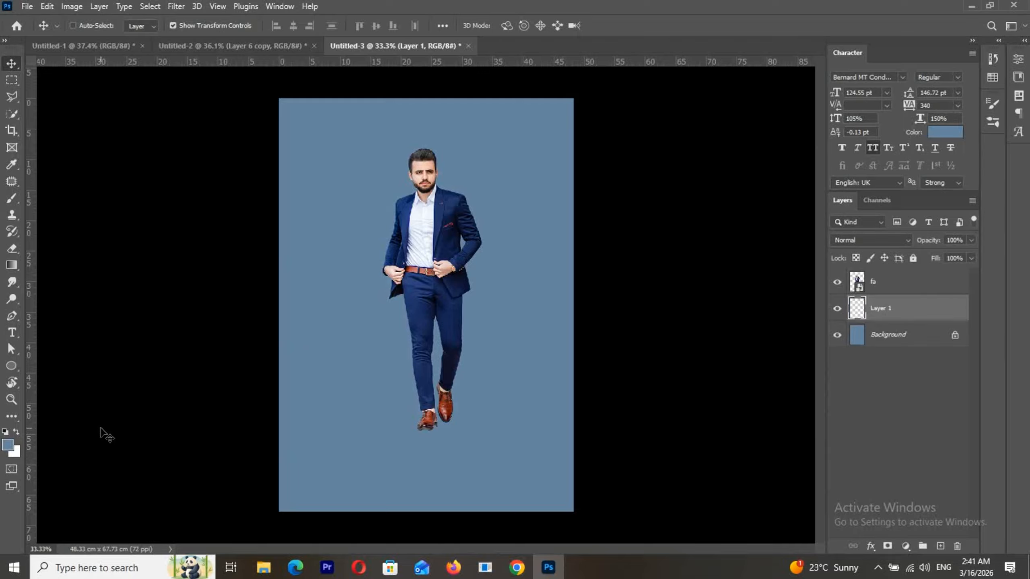
left_click(8, 446)
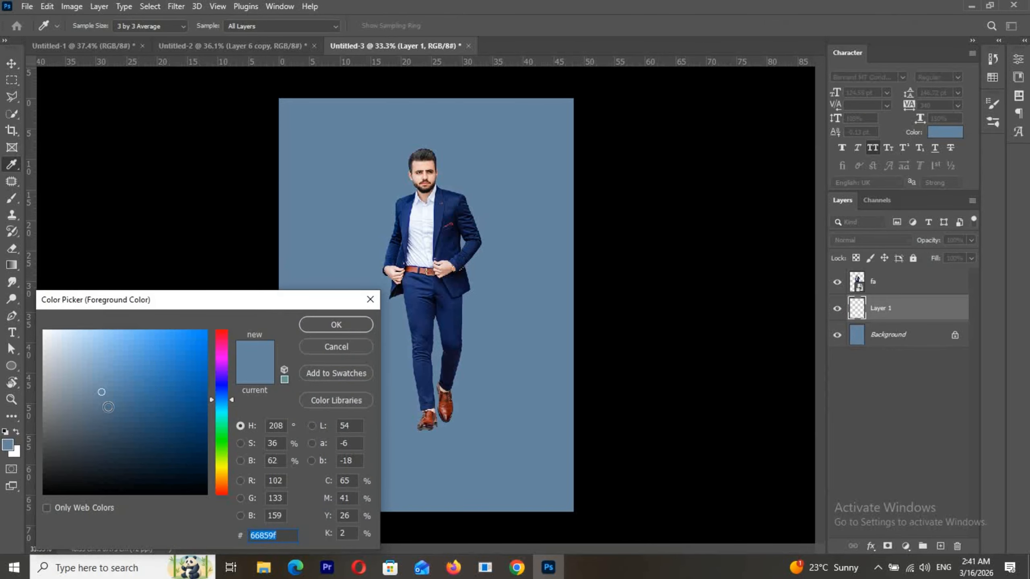
mouse_move(108, 407)
left_mouse_down()
mouse_move(120, 448)
mouse_move(113, 428)
left_mouse_up()
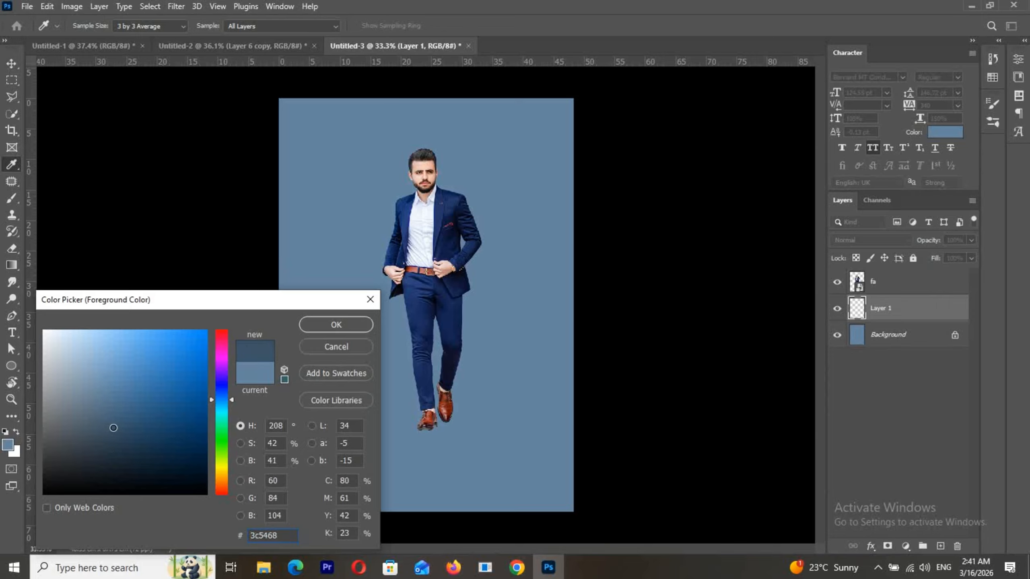
left_click(330, 325)
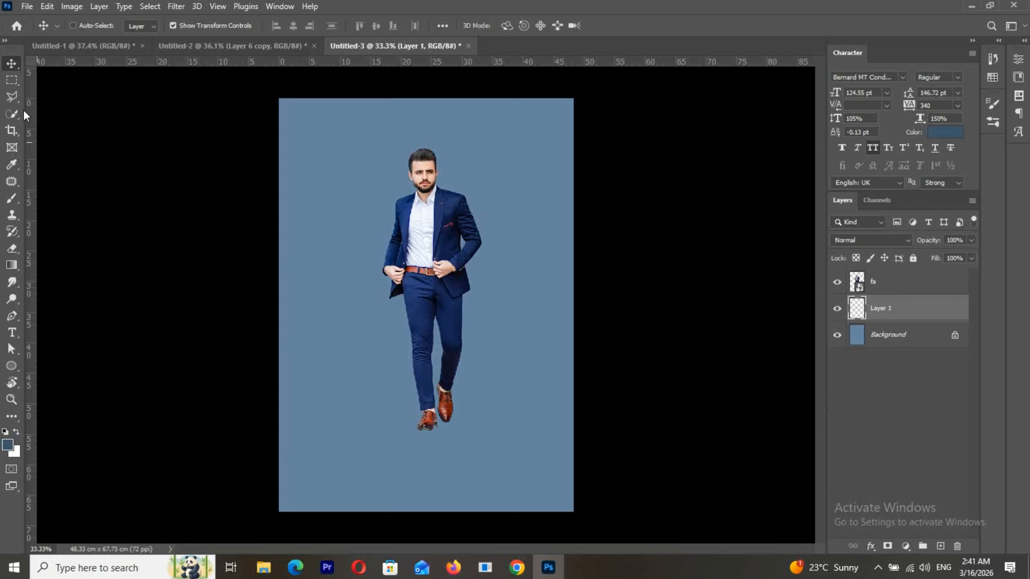
left_click(11, 81)
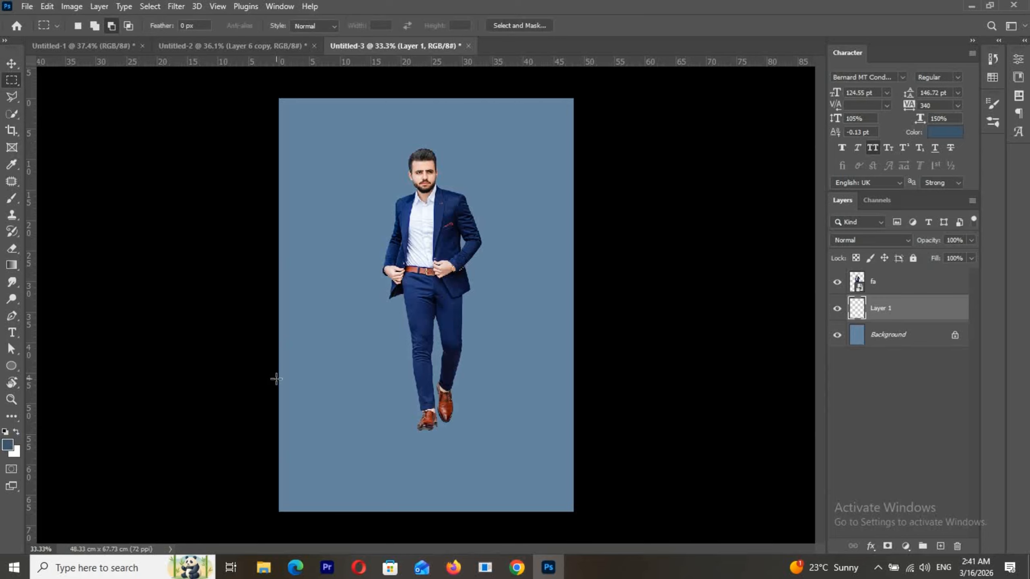
left_click_drag(277, 382, 589, 519)
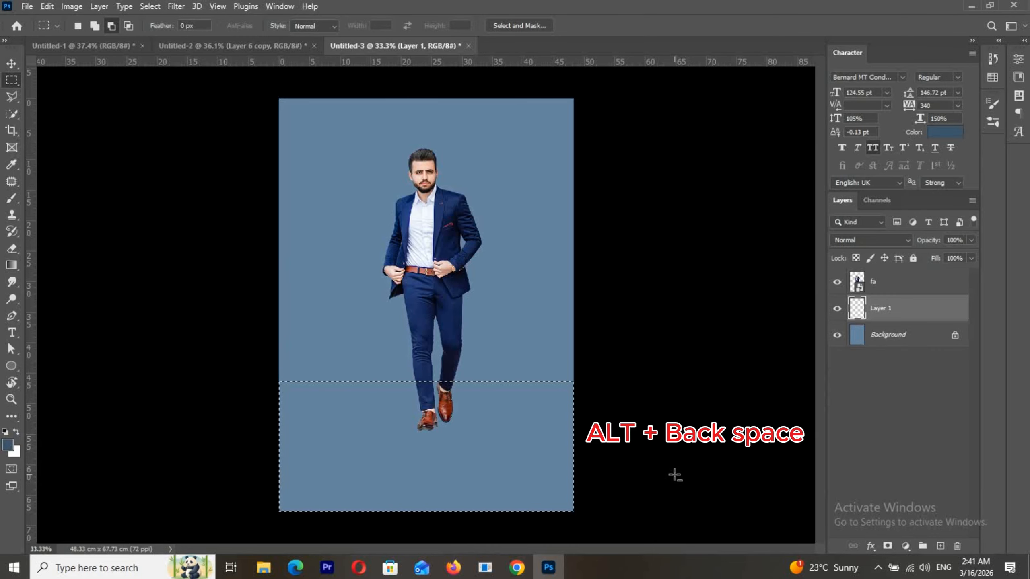
key("alt+BackSpace")
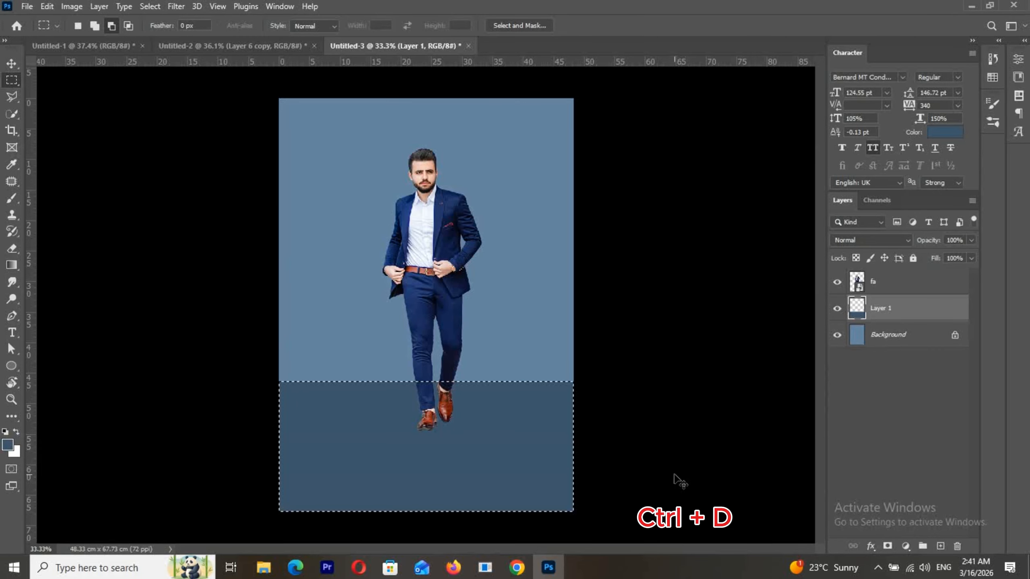
key("ctrl+d")
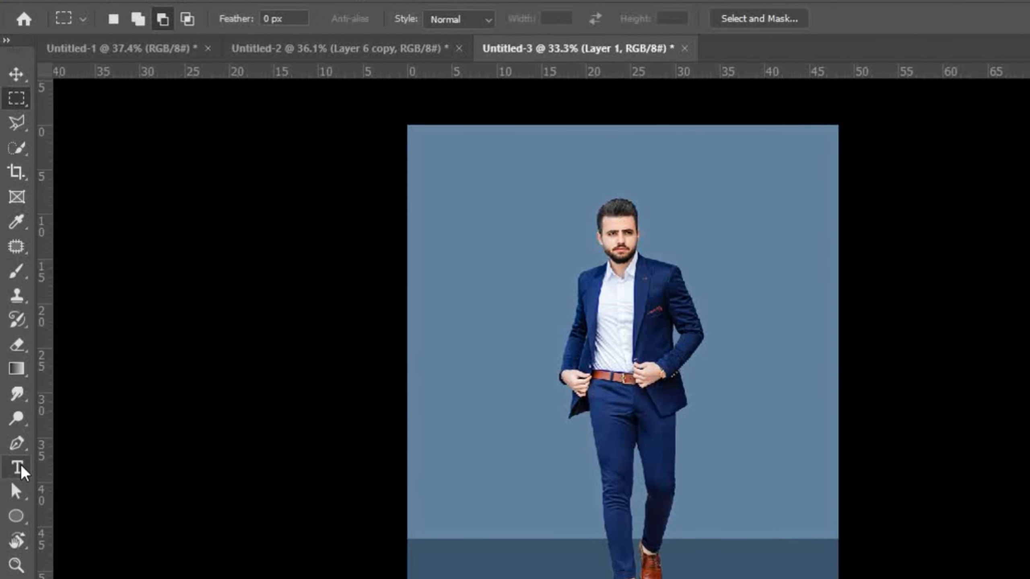
Add the title text "FASHION POSTER" near the canvas's upper edge, above the man's head
left_click(20, 464)
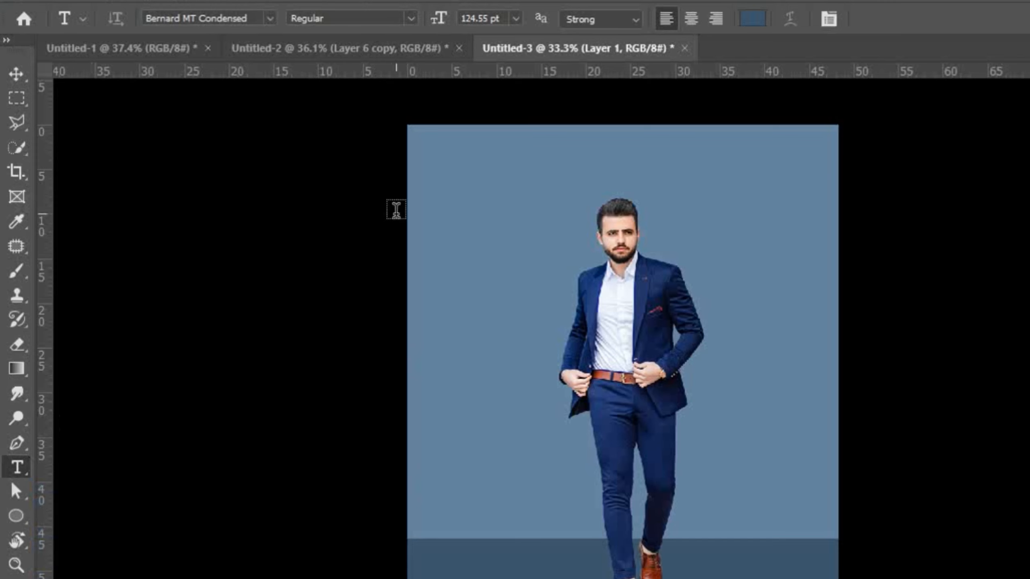
left_click(443, 169)
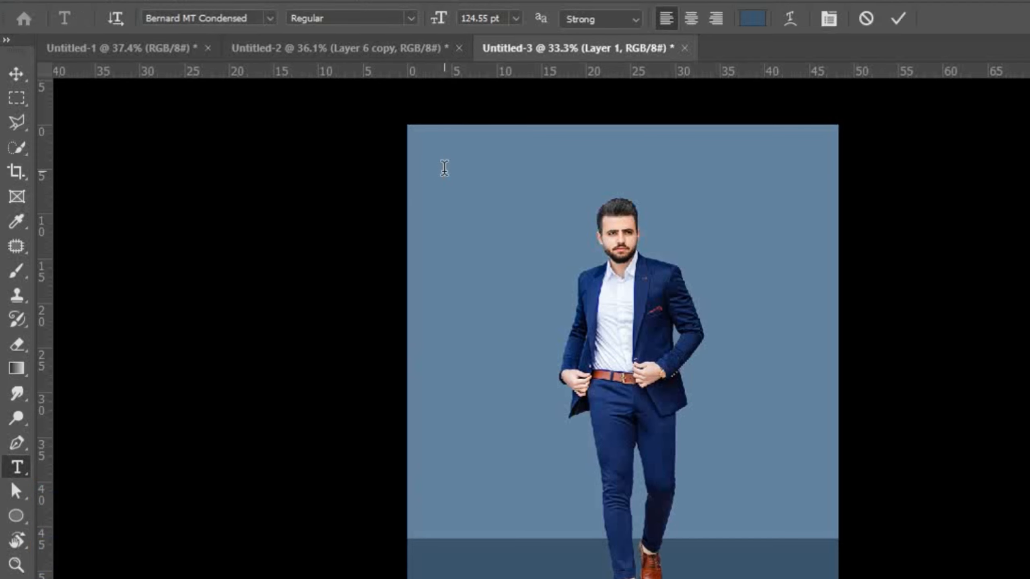
type("FAS")
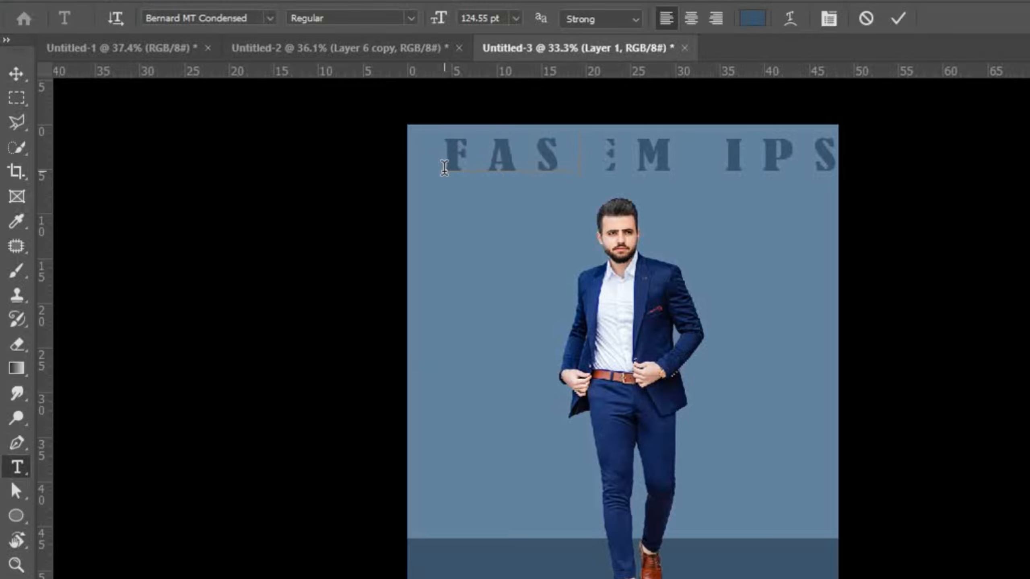
type("HIO")
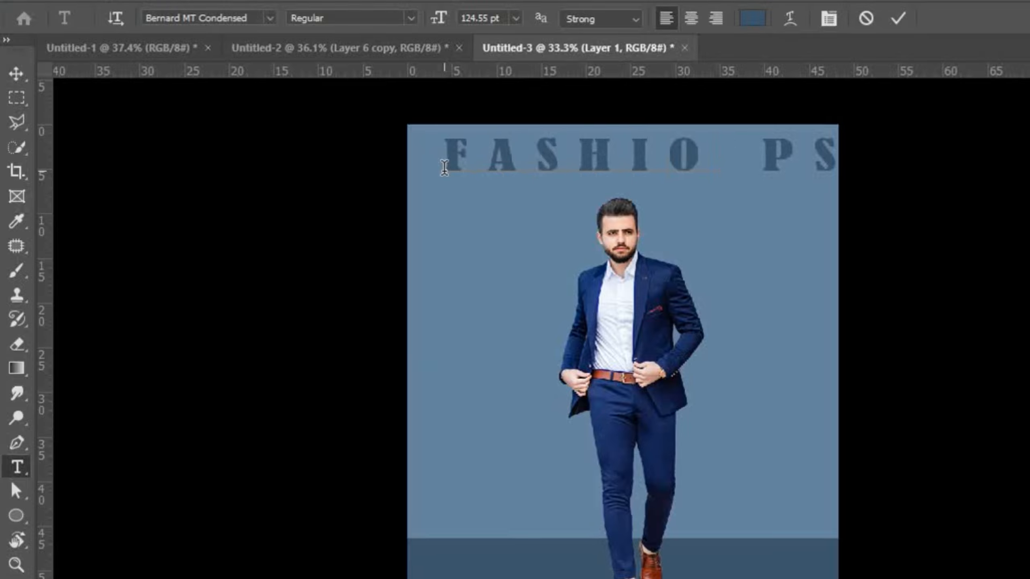
type("N P")
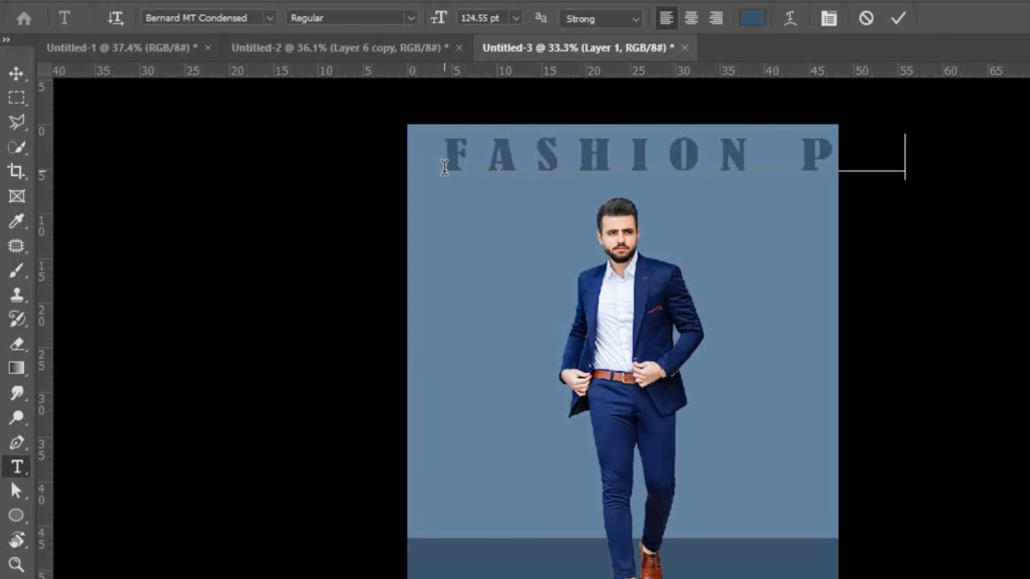
type("OST")
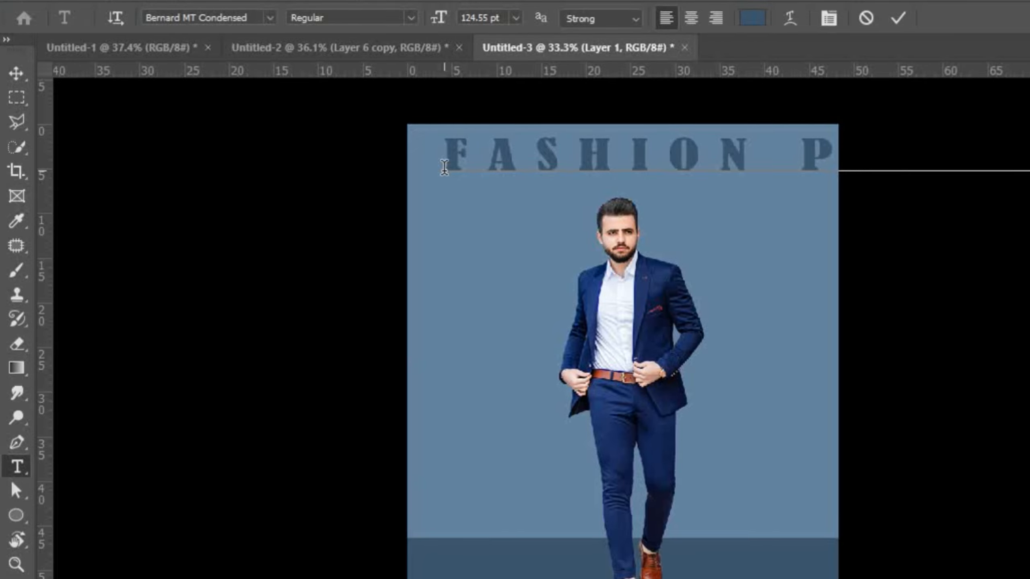
left_click(896, 25)
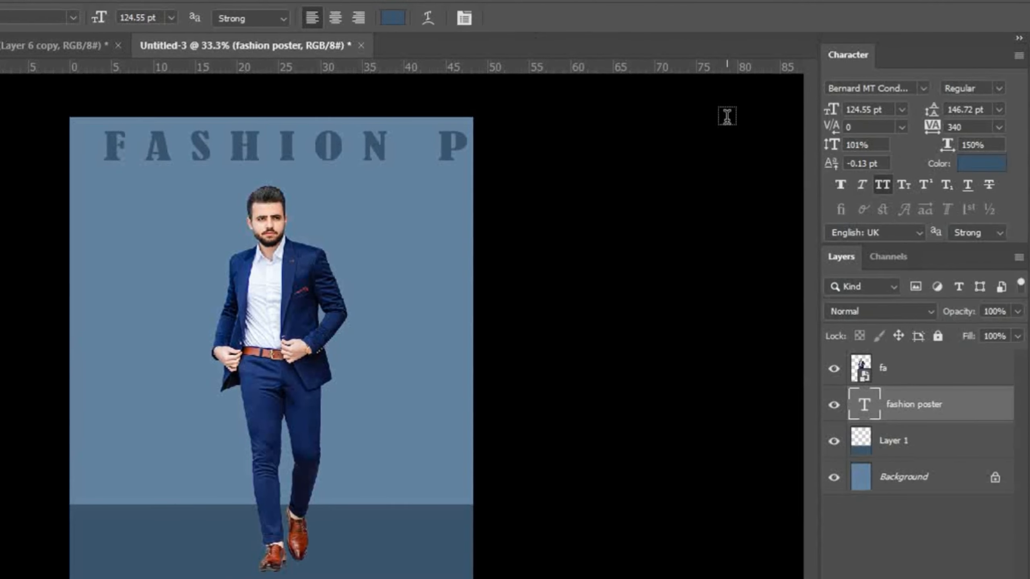
Format the title text with 93% vertical scale, 500 tracking and white colour #ffffff
left_click_drag(828, 146, 832, 143)
mouse_move(938, 130)
left_mouse_down()
mouse_move(922, 130)
mouse_move(933, 130)
left_mouse_up()
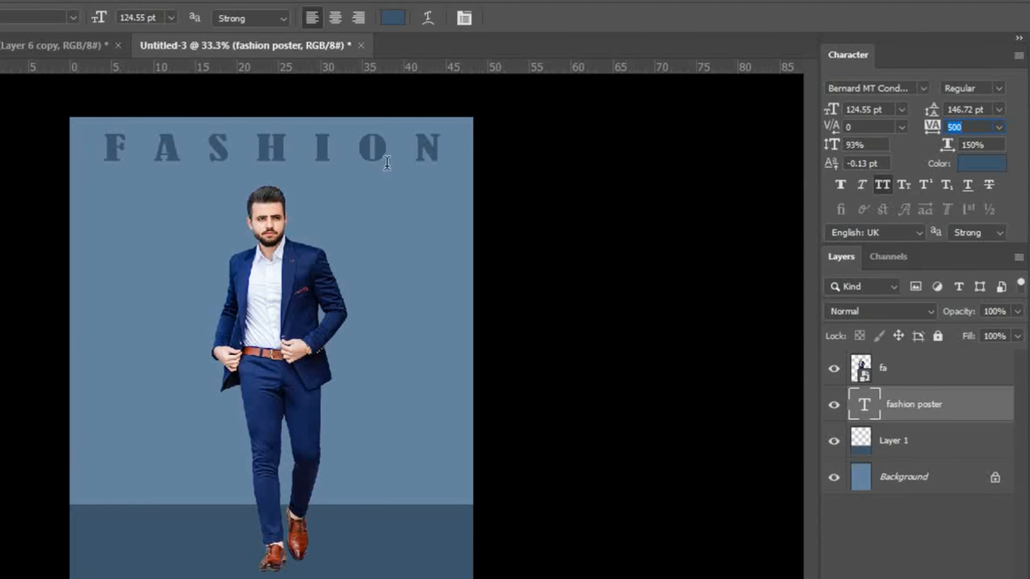
left_click(393, 18)
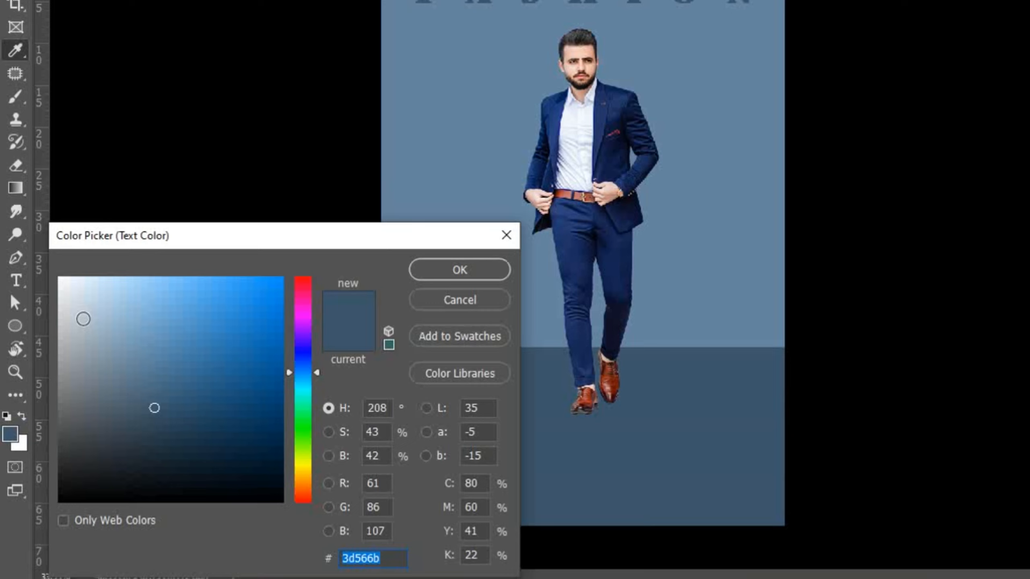
left_click_drag(84, 319, 59, 277)
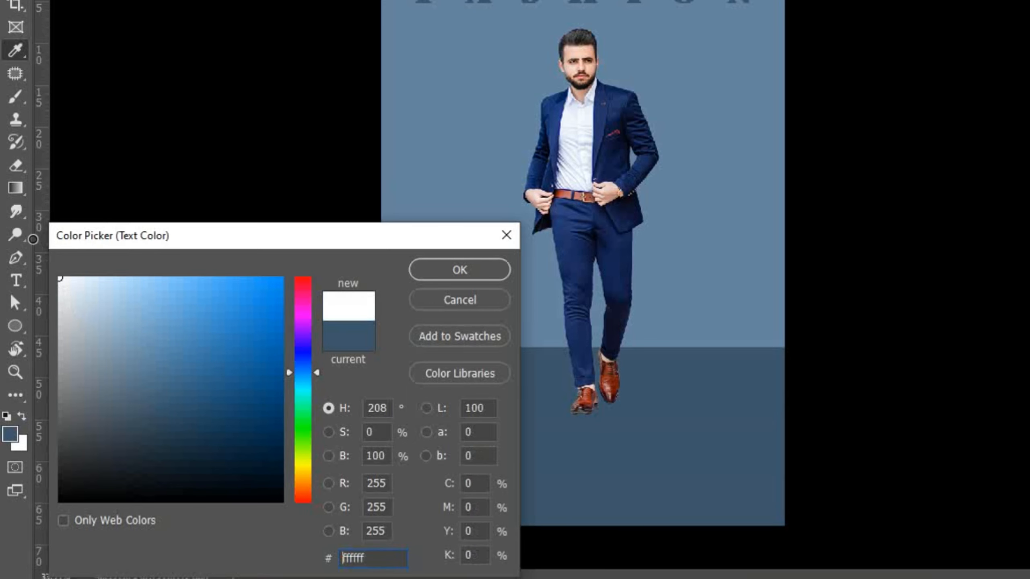
left_click(464, 271)
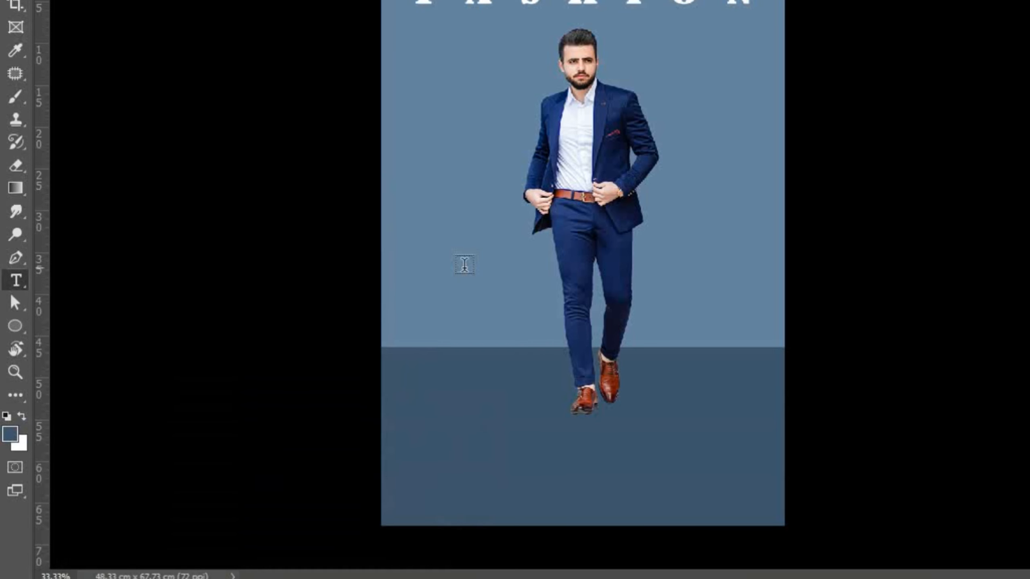
Scale the title down to about 50% and centre it across the canvas above the man's head
left_click(17, 75)
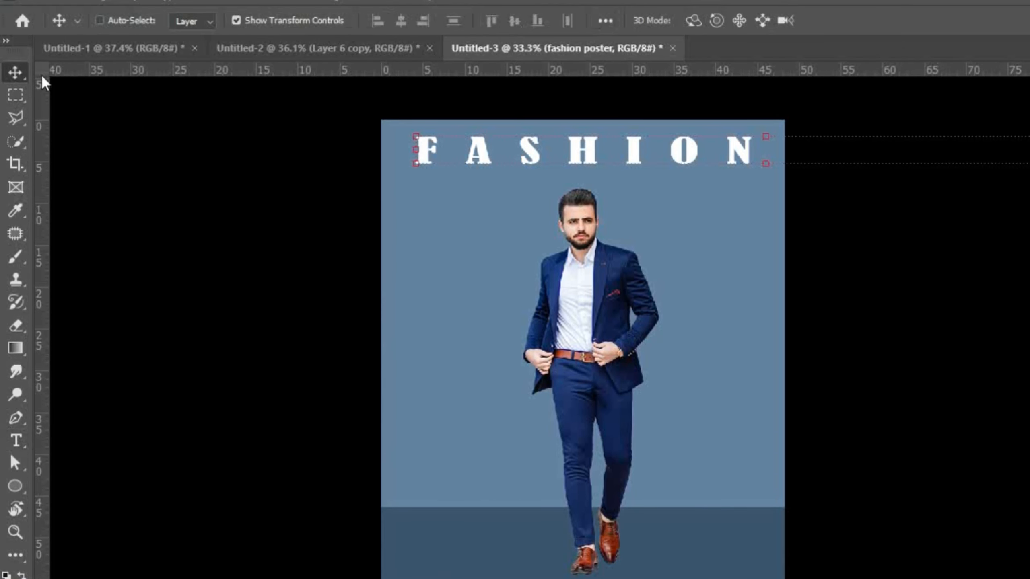
left_click_drag(417, 136, 728, 161)
left_click_drag(874, 165, 548, 163)
left_click_drag(811, 146, 772, 148)
left_click_drag(684, 155, 691, 152)
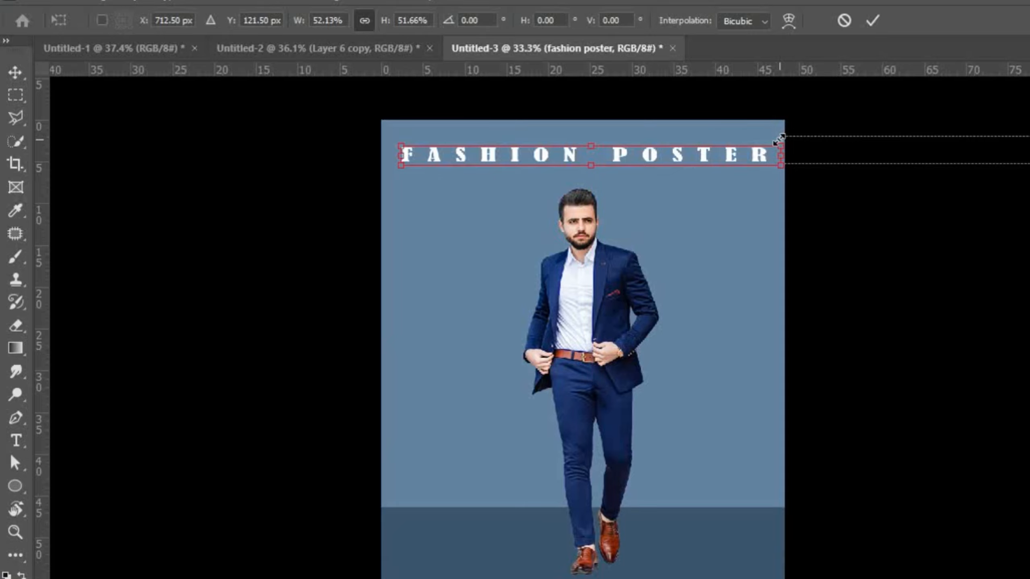
left_click_drag(781, 145, 765, 144)
left_click_drag(674, 155, 683, 155)
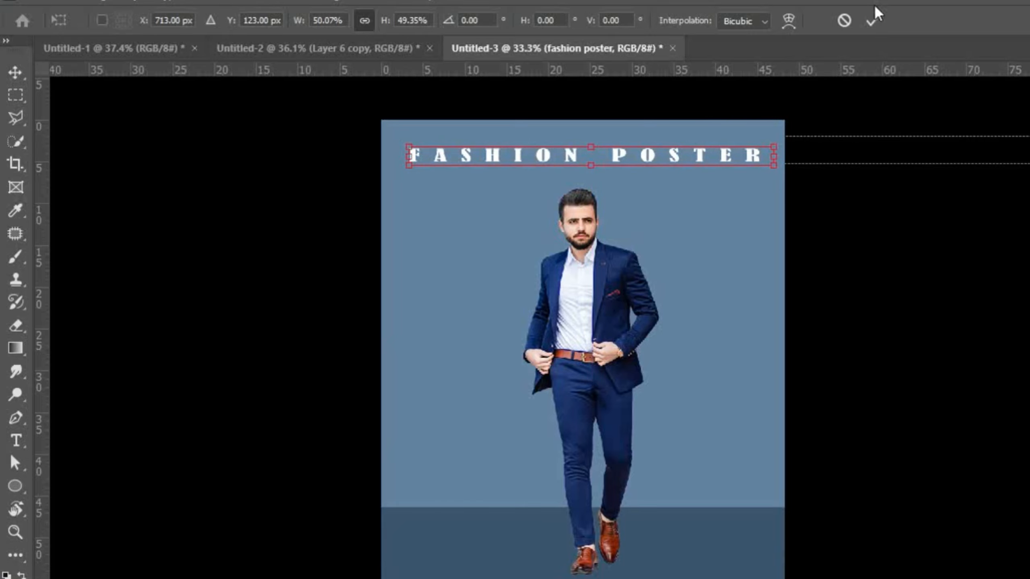
left_click(873, 20)
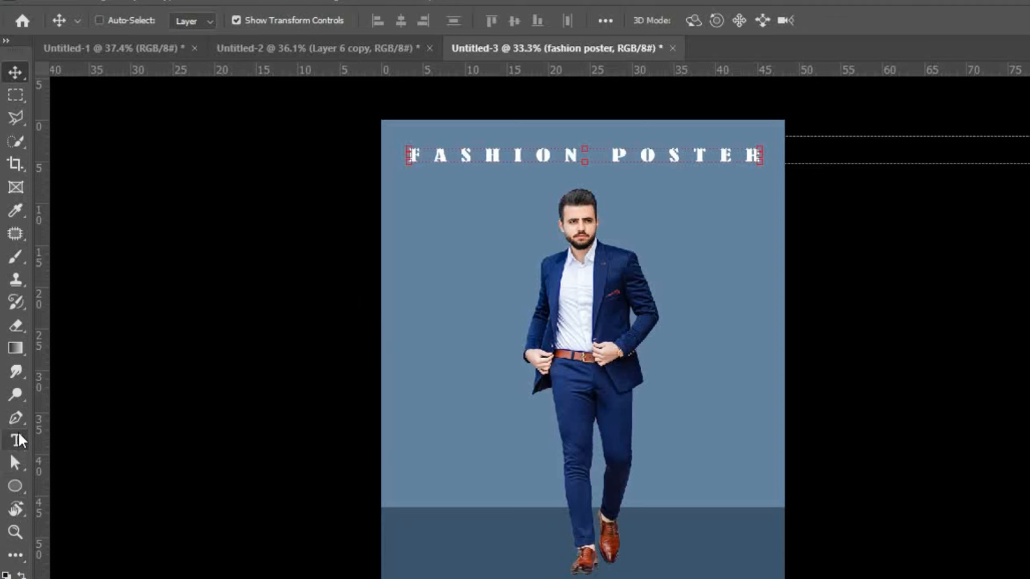
Add the year 2025 as new text on two lines, "20" above "25", beside the man's chest near the canvas's left edge
left_click(16, 440)
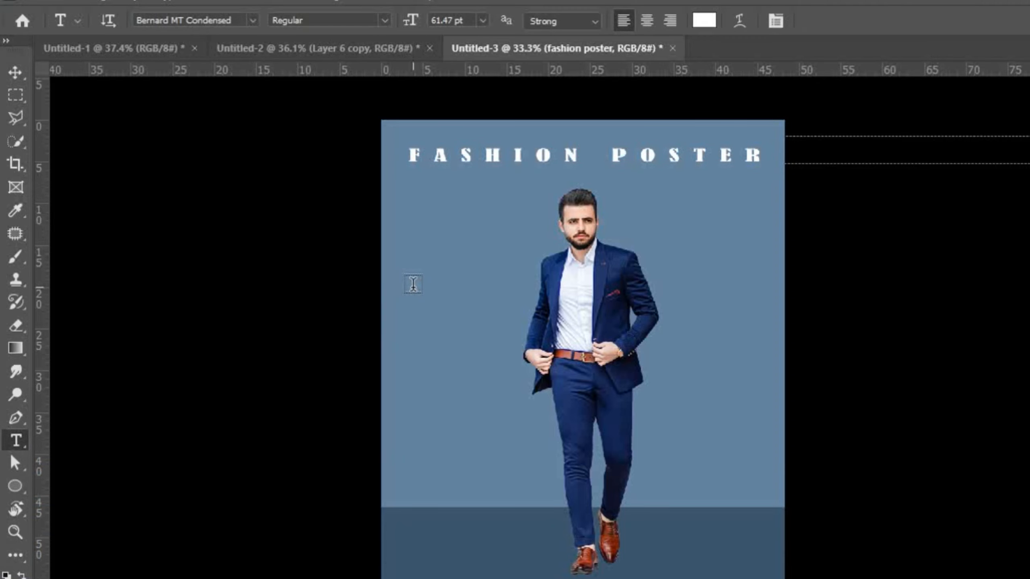
left_click(406, 280)
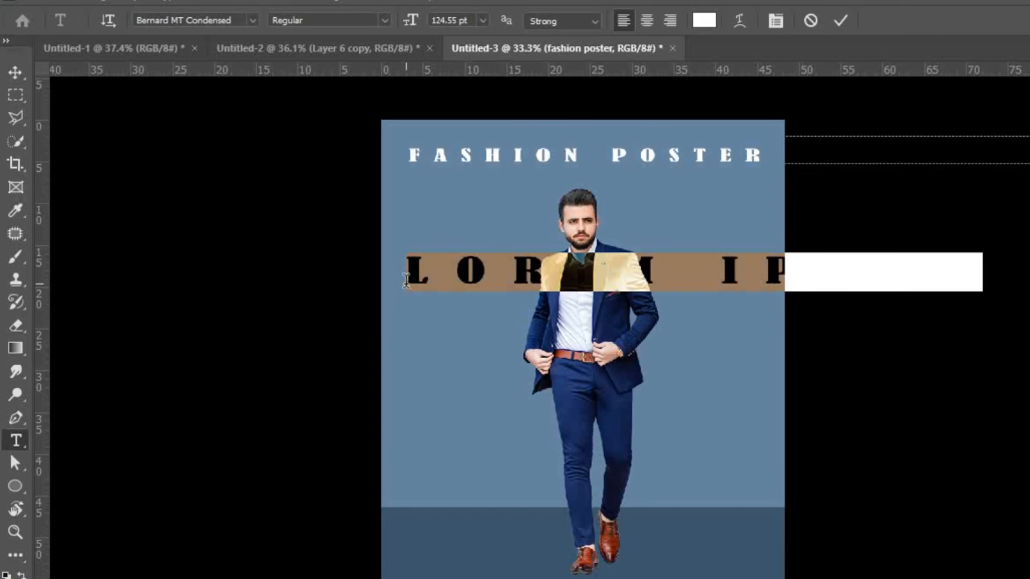
type("2 ")
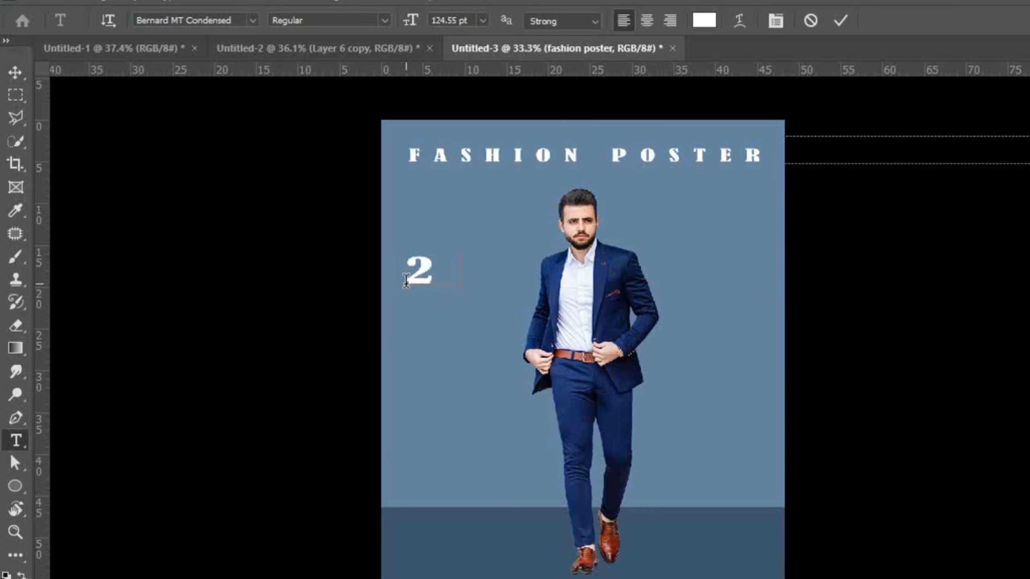
type("0")
key("Return")
type("25")
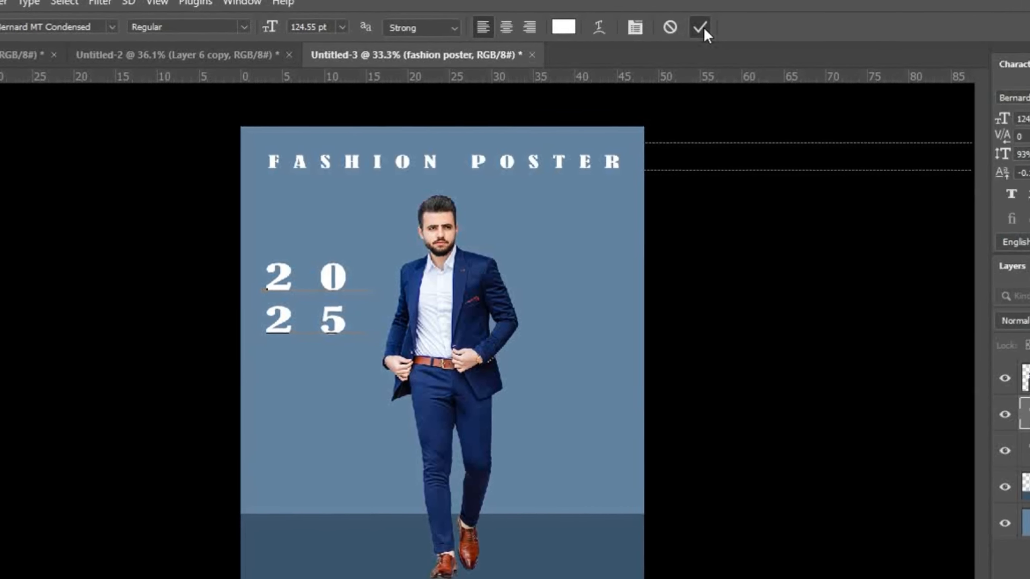
left_click(840, 20)
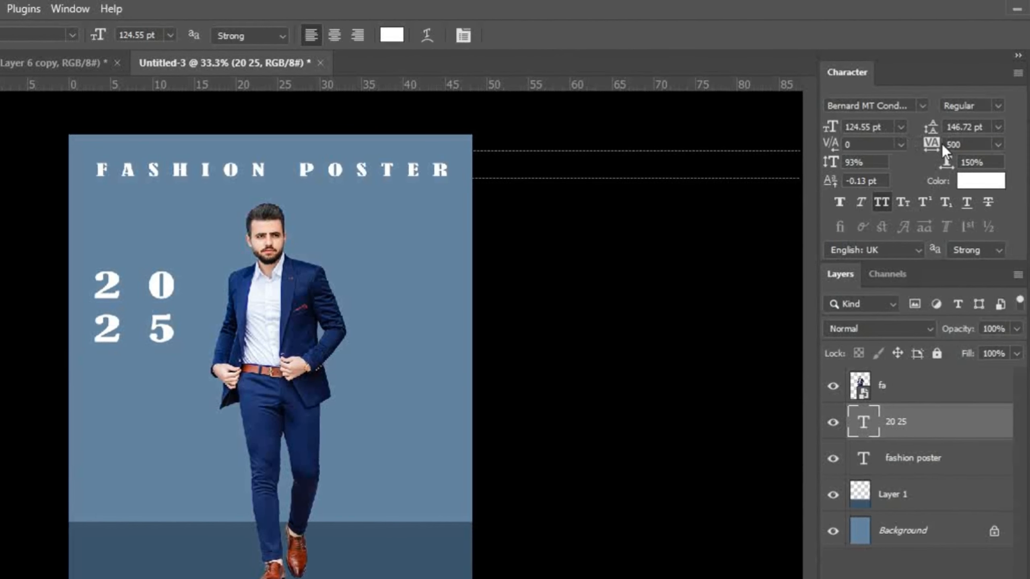
Format the year text with 0 tracking, 126% vertical scale, 174% horizontal scale and the Franklin Gothic Heavy font
left_click_drag(932, 148, 947, 167)
left_click_drag(827, 166, 835, 163)
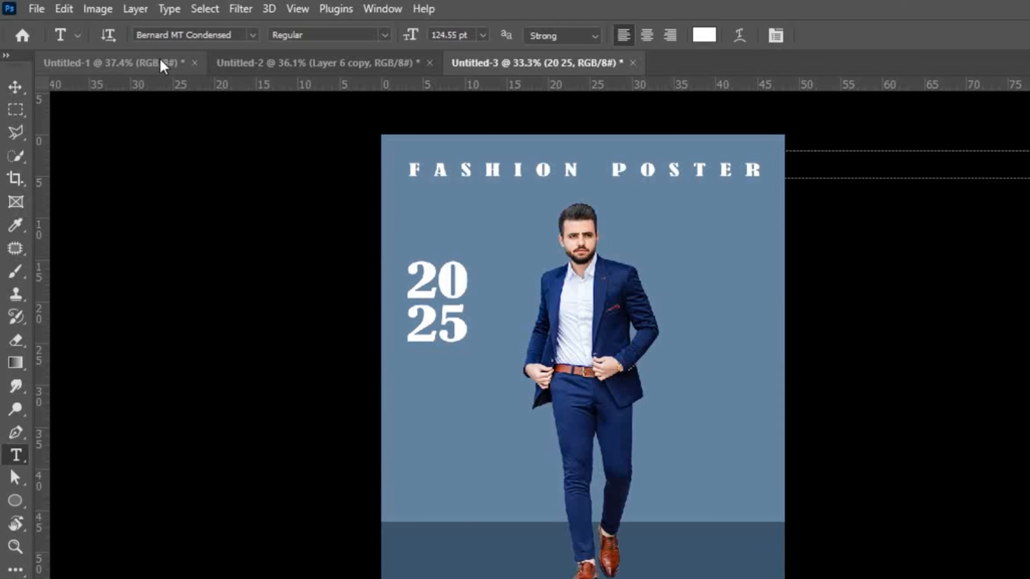
left_click(253, 37)
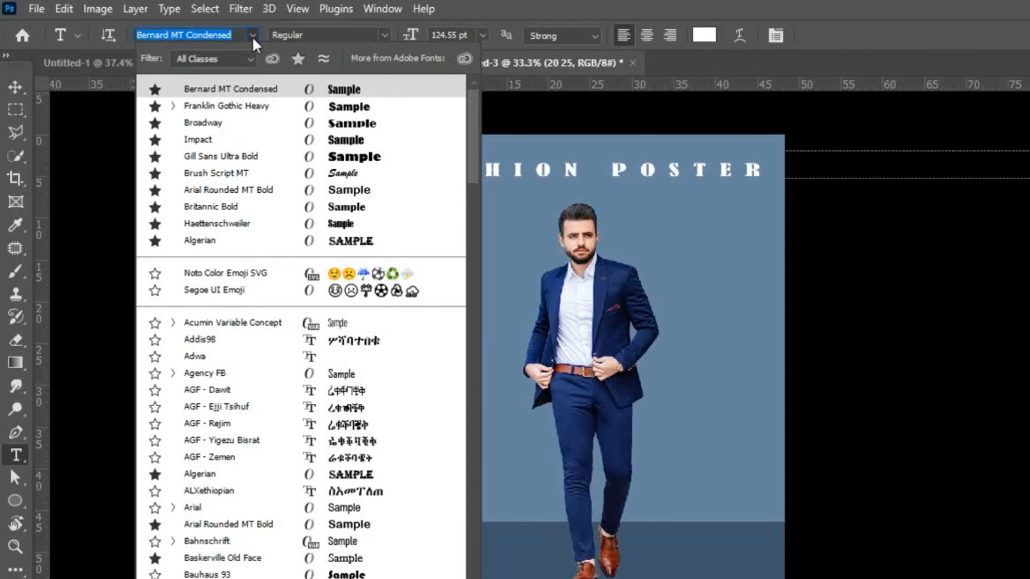
left_click(318, 106)
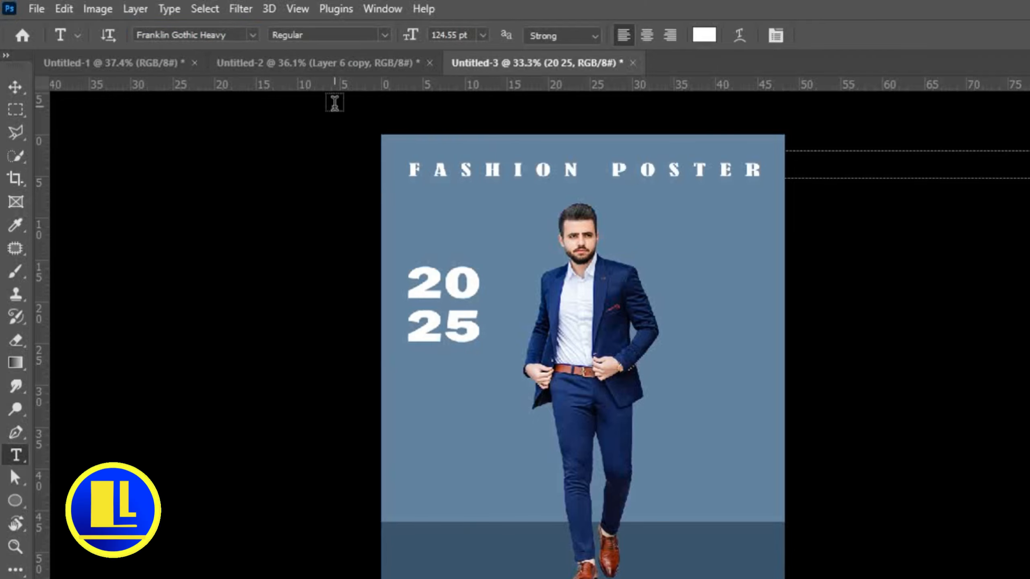
Scale the year text up to about 210% and place it along the canvas's left edge, just above the dark band
left_click(24, 91)
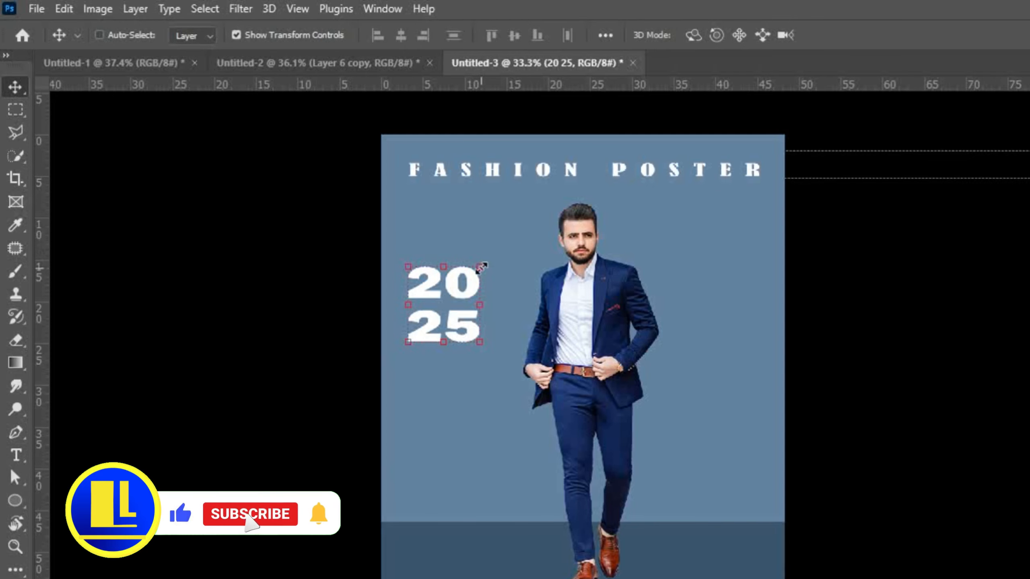
left_click_drag(481, 266, 562, 156)
left_click_drag(511, 255, 490, 412)
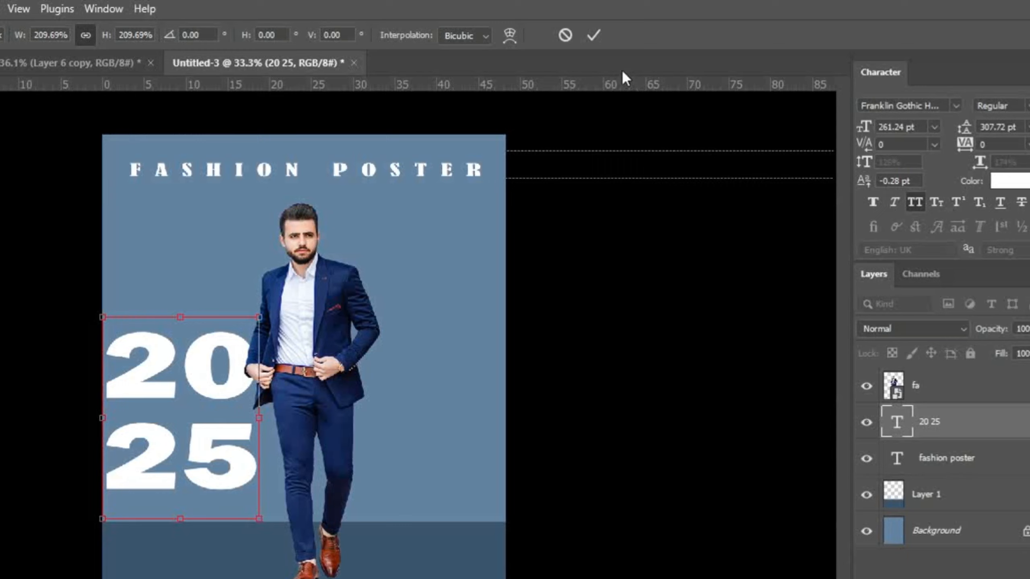
left_click(592, 36)
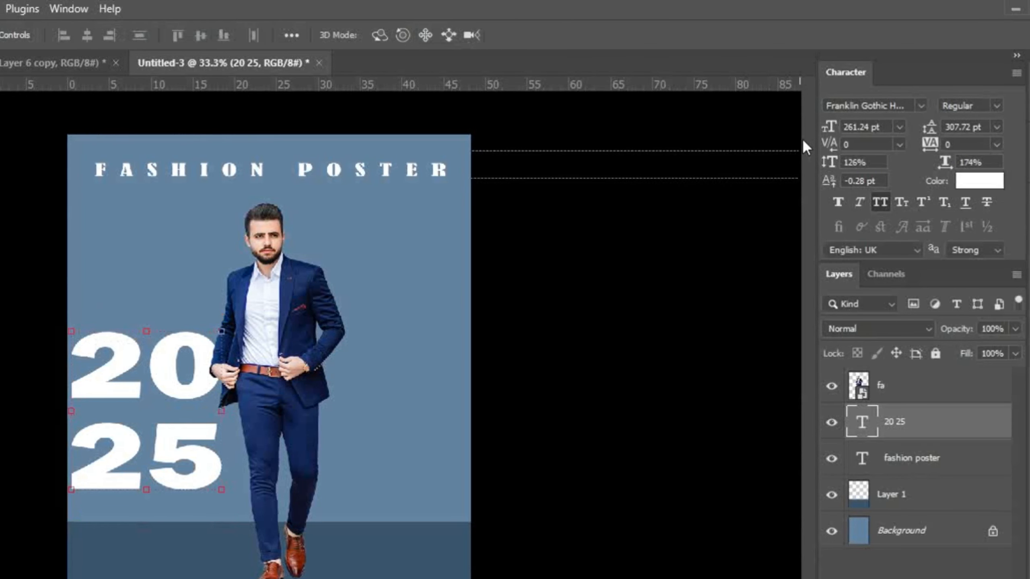
Set the year text's vertical scale to 162%, tracking to -60, horizontal scale to 185% and leading to 300 pt
mouse_move(829, 165)
left_mouse_down()
mouse_move(852, 164)
mouse_move(836, 165)
left_mouse_up()
left_click_drag(931, 147, 953, 162)
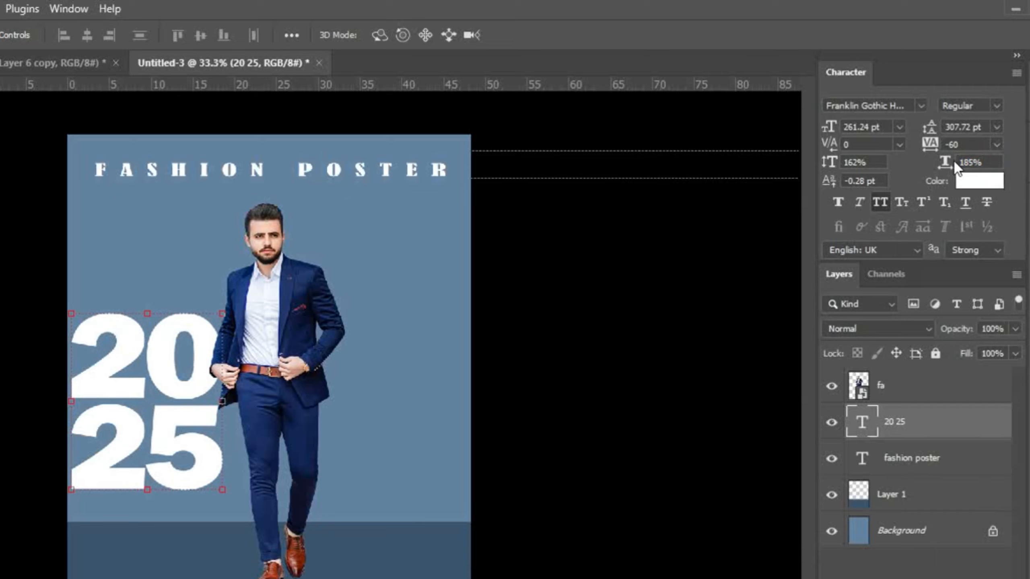
left_click_drag(929, 127, 917, 129)
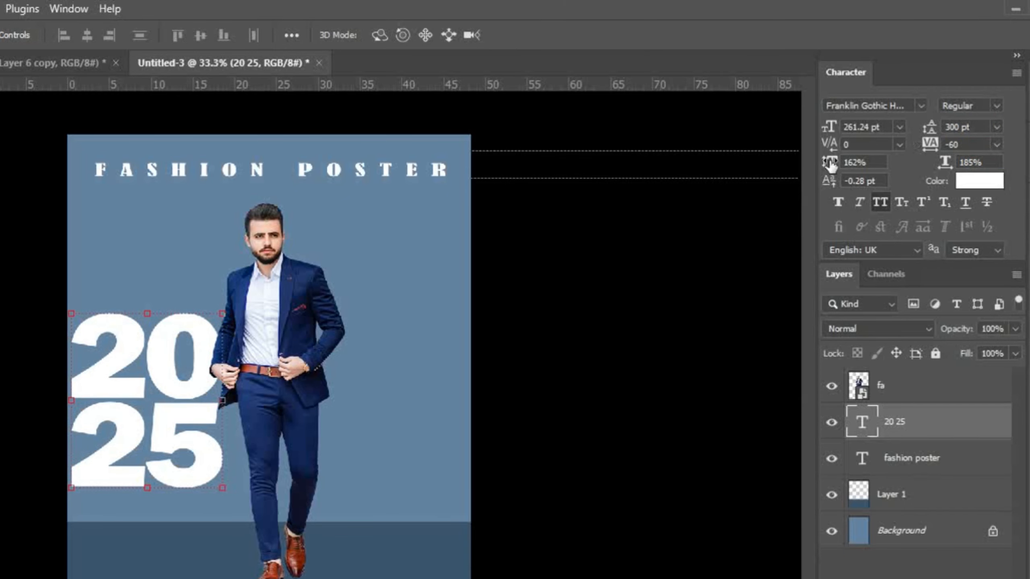
Enlarge the year text to about 123% so its second digits run behind the man's arm and leg
left_click_drag(226, 315, 258, 264)
left_click_drag(219, 400, 218, 390)
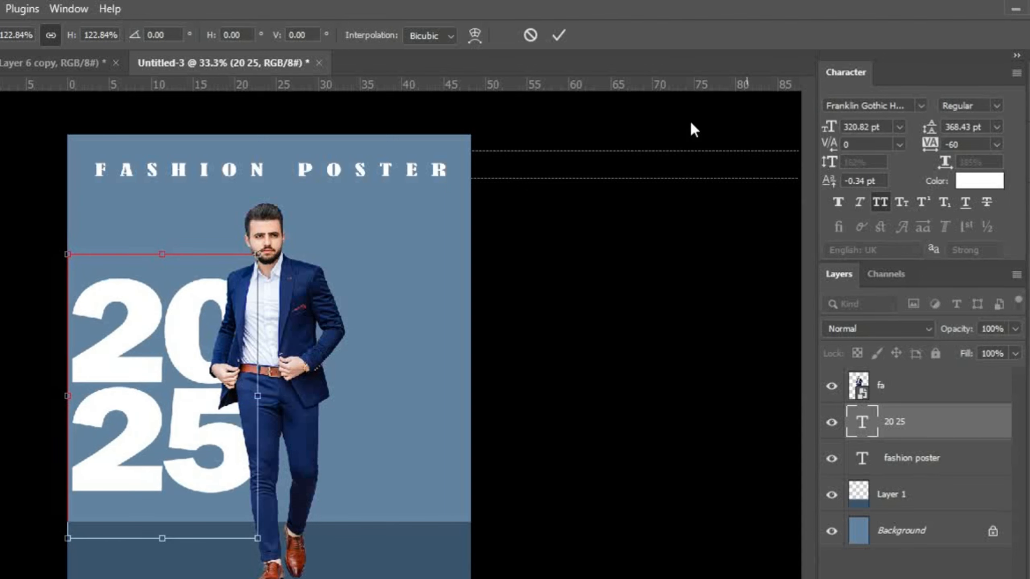
left_click(558, 35)
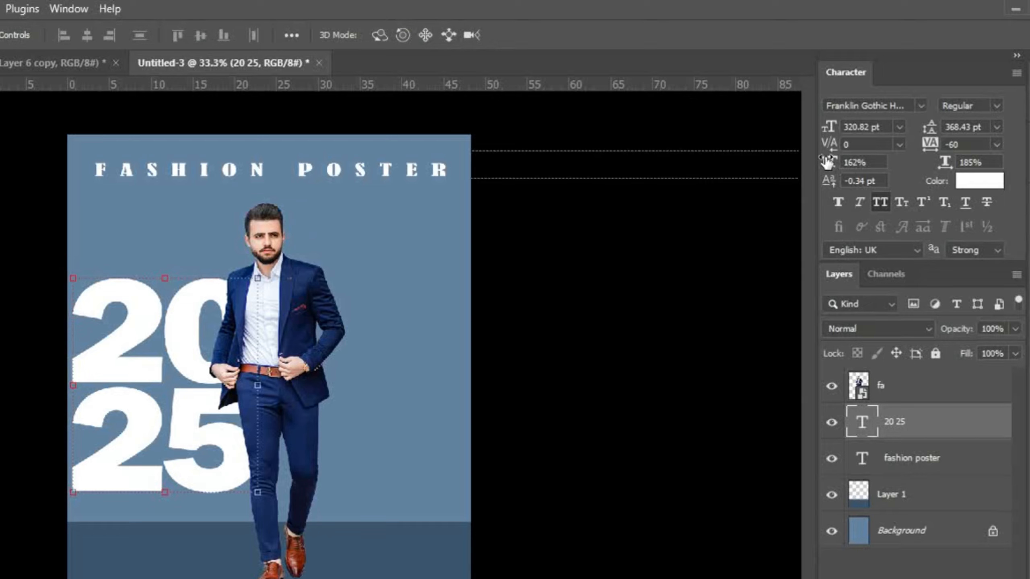
Set the year text's vertical scale to 176% and leading to 393 pt, and move it flush with the canvas's left edge
left_click_drag(827, 162, 841, 159)
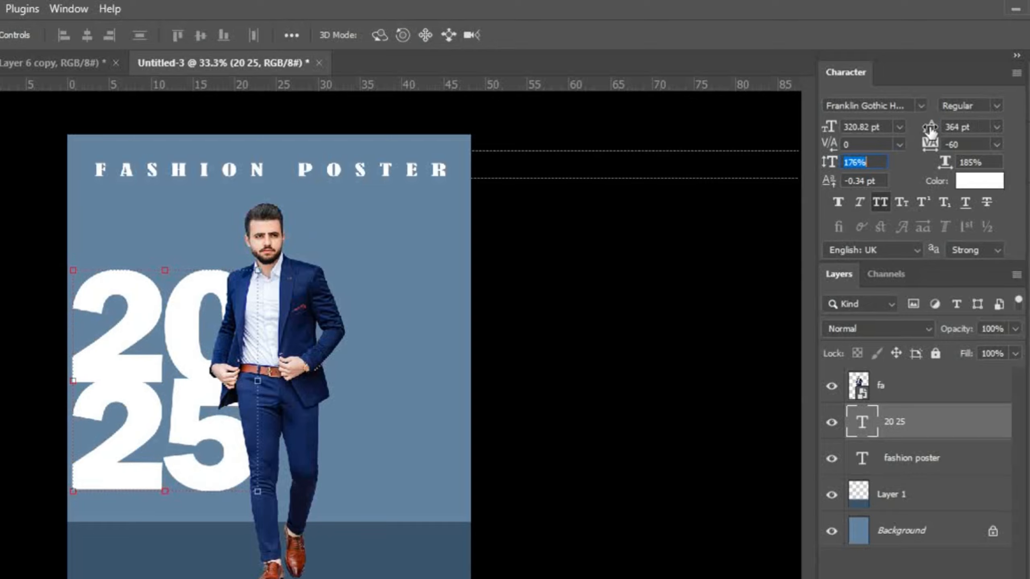
left_click_drag(929, 129, 940, 133)
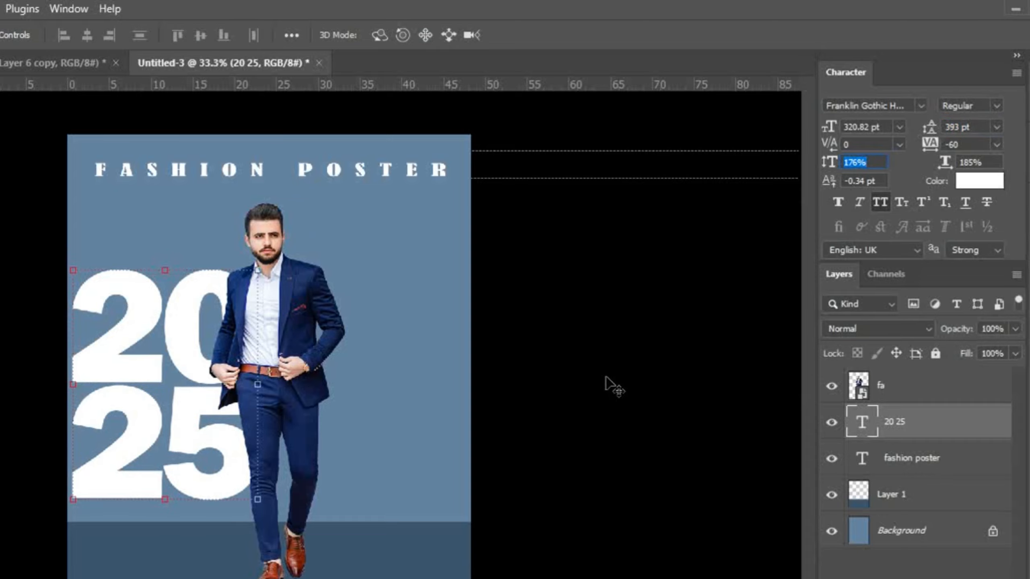
left_click_drag(202, 452, 184, 453)
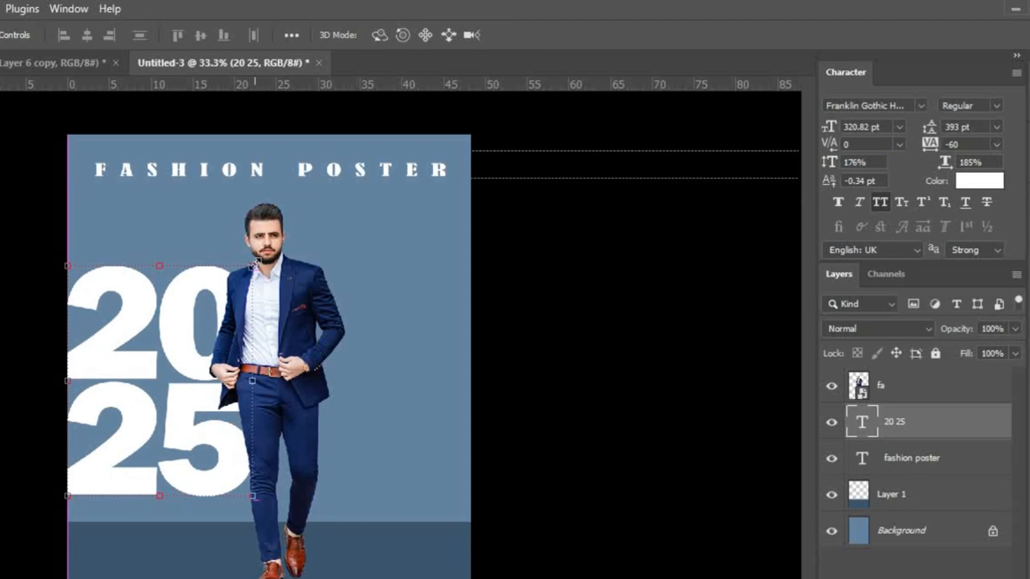
Scale the year text down to about 88%, with 199% vertical scale and 389 pt leading
left_click_drag(255, 263, 233, 280)
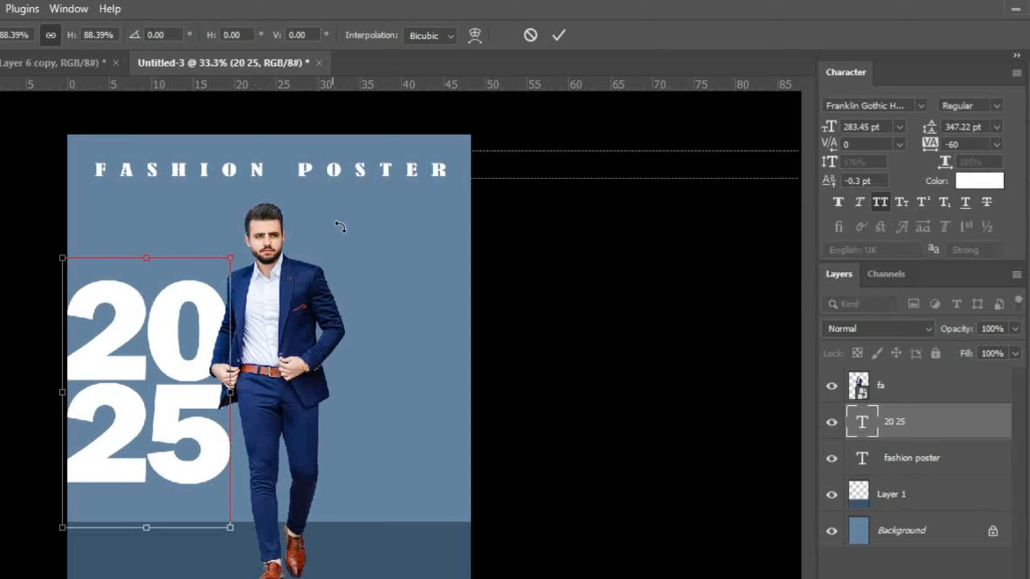
left_click(558, 36)
left_click_drag(831, 164, 855, 164)
left_click_drag(931, 131, 932, 134)
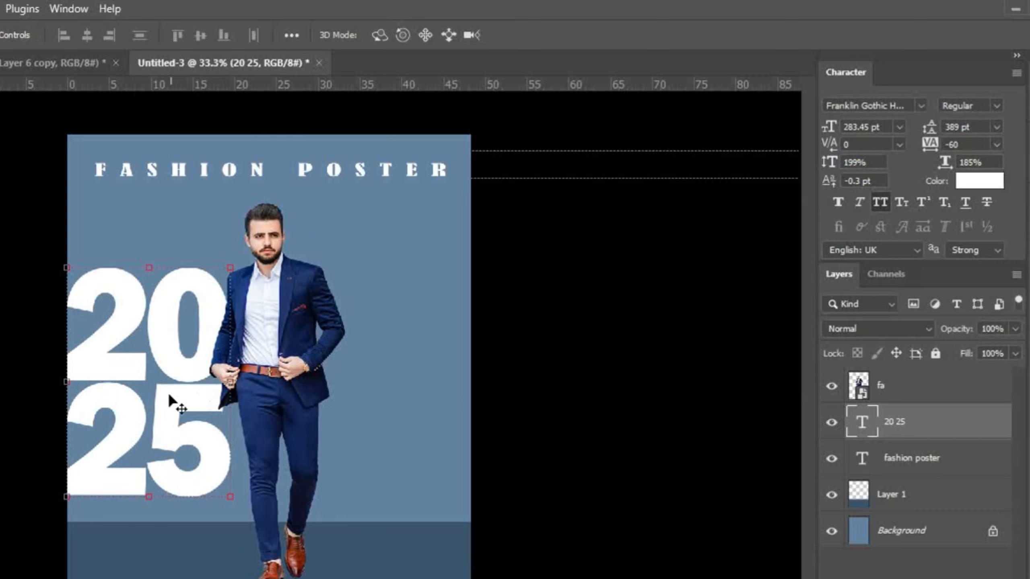
Lower the year text onto the dark band's upper edge and enlarge it to about 104%, slightly inset from the canvas's left edge
left_click_drag(167, 392, 170, 418)
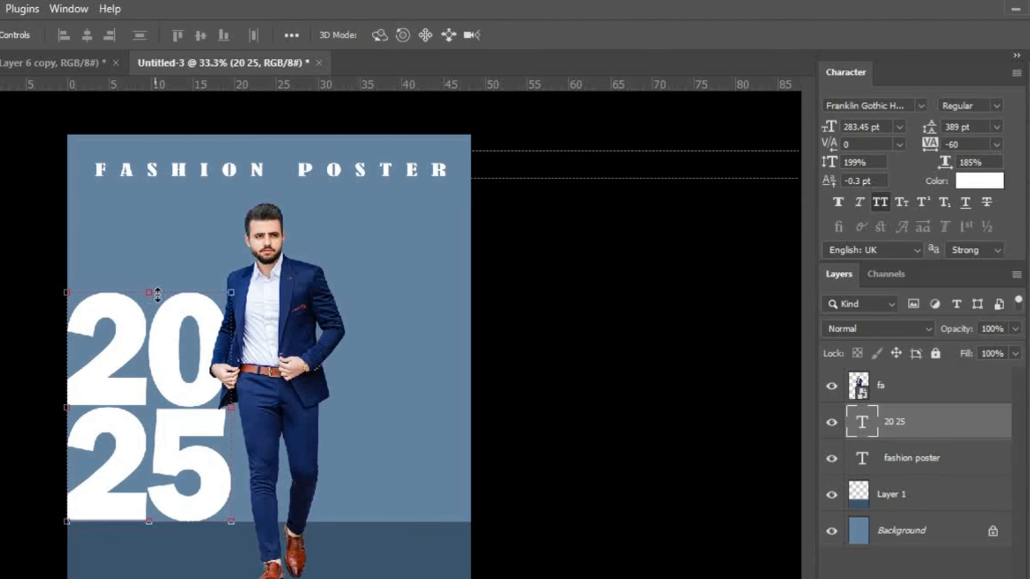
left_click_drag(237, 288, 250, 237)
left_click_drag(169, 424, 168, 427)
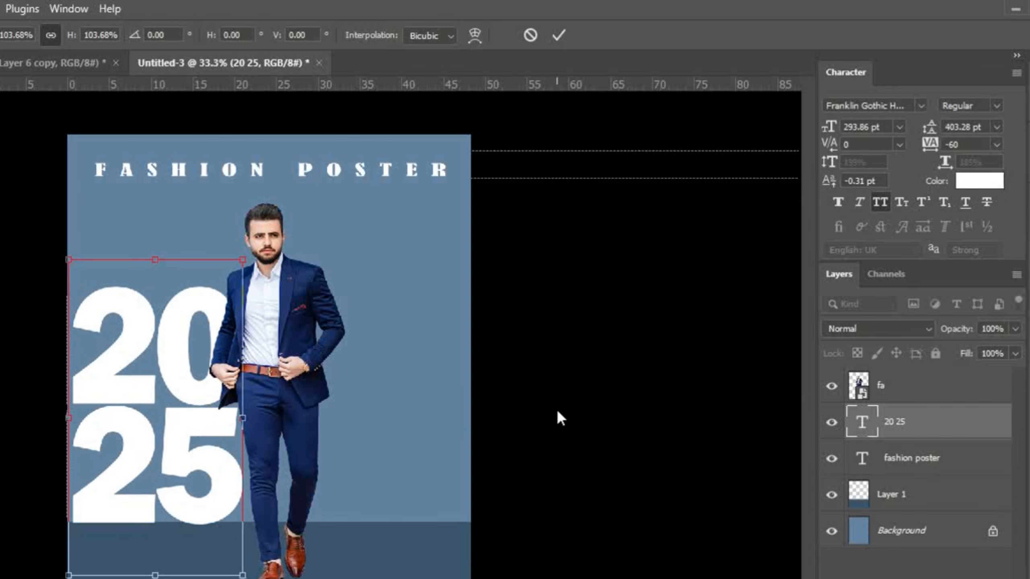
left_click(559, 36)
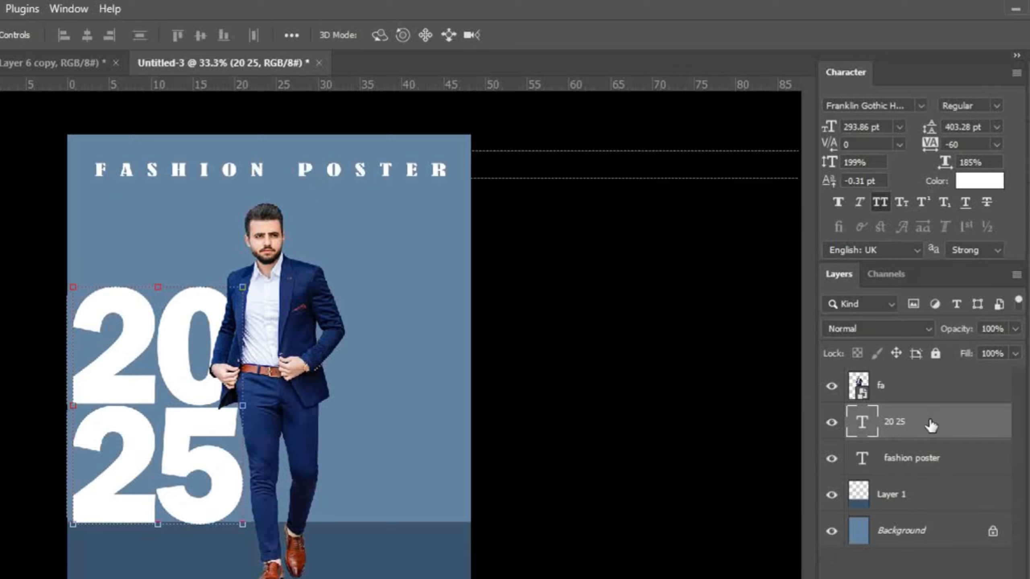
Duplicate the year text, shrink the copy to about 15.5% and place it in the dark band near the canvas's lower-left corner
key("ctrl+j")
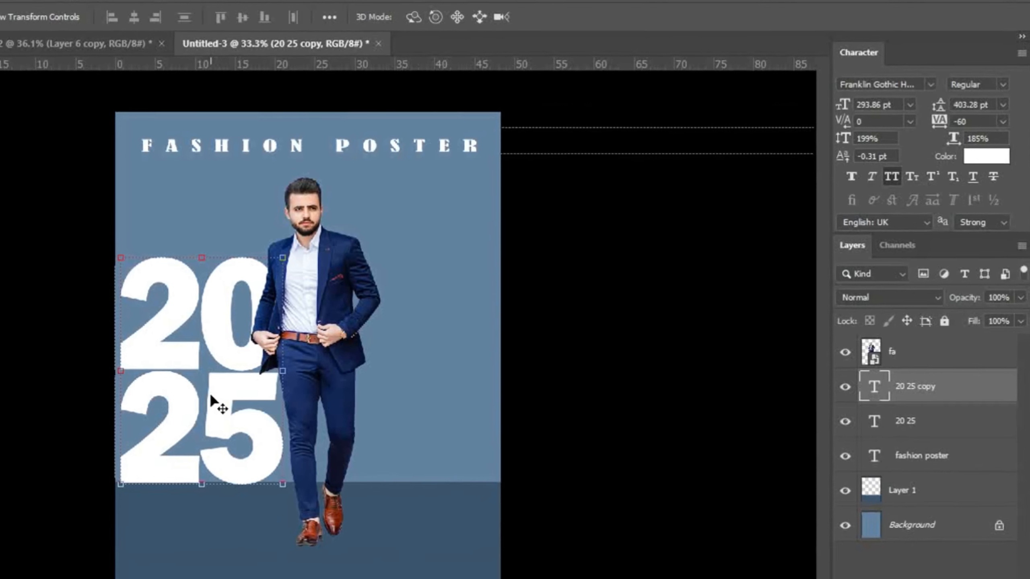
left_click_drag(179, 517, 173, 578)
left_click_drag(287, 485, 286, 523)
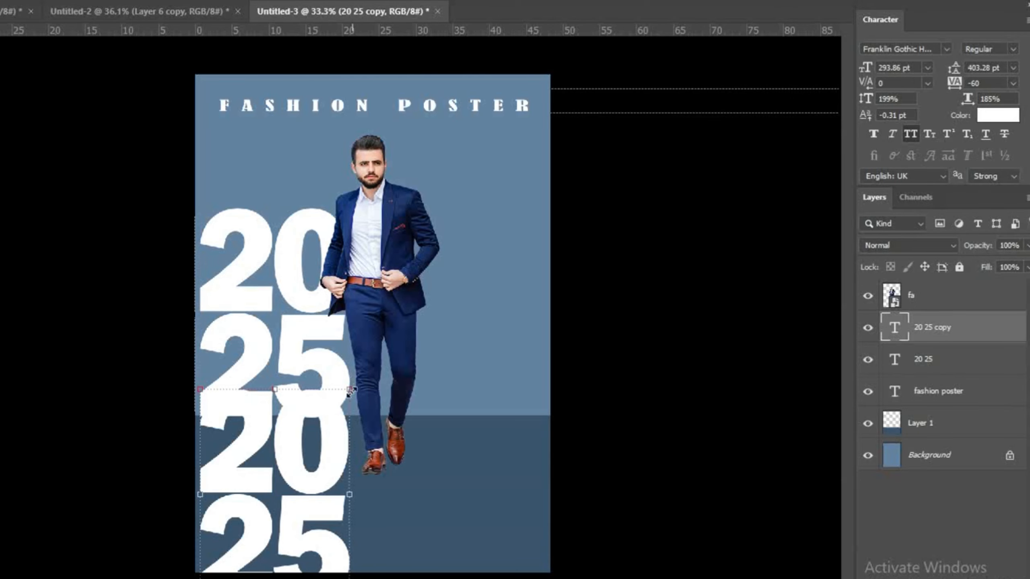
left_click_drag(351, 391, 235, 557)
left_click_drag(231, 557, 225, 554)
key("Return")
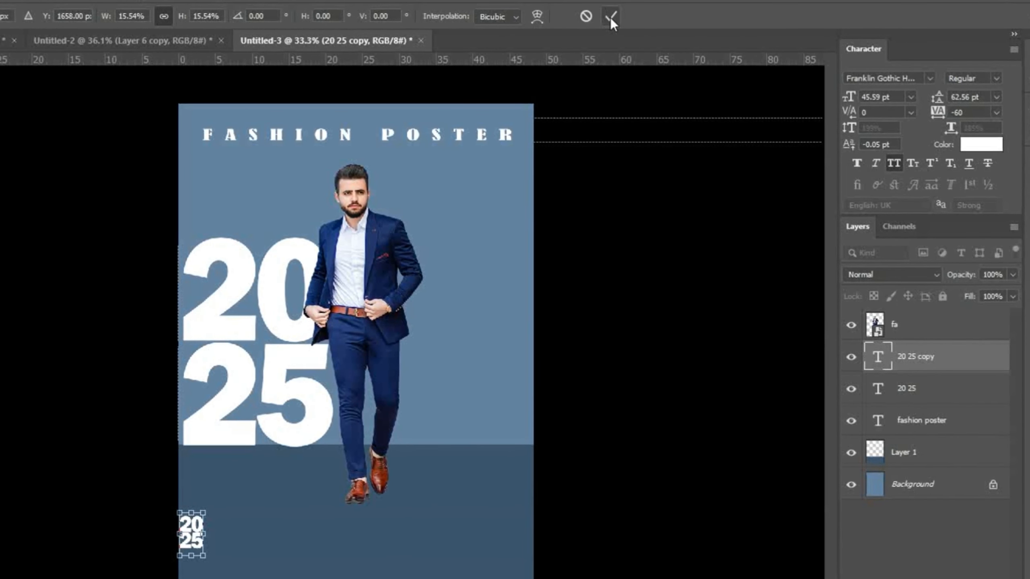
left_click(611, 17)
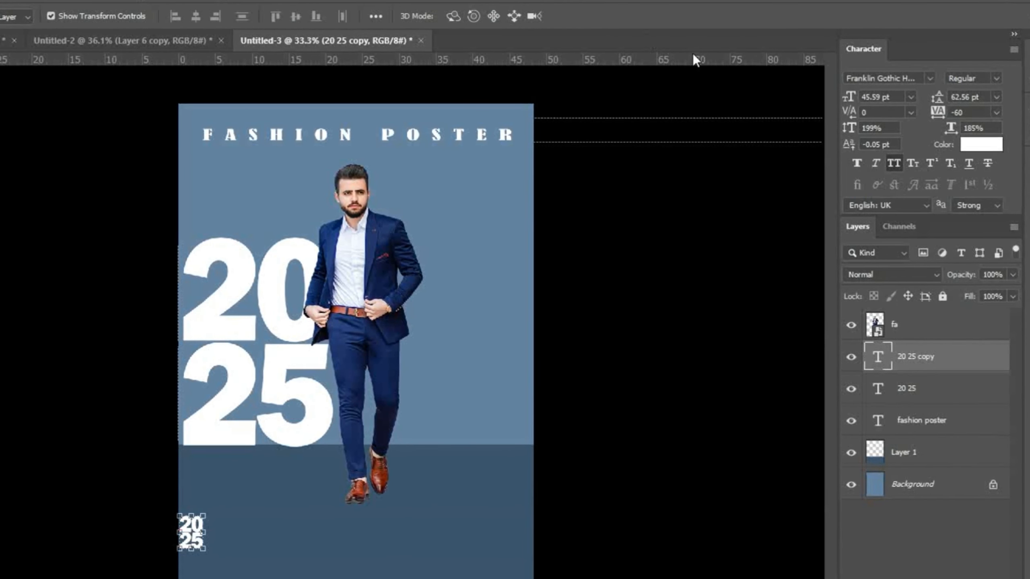
Set the small year copy's vertical scale to 175%, move it to the canvas's lower-right corner and enlarge it slightly
left_click_drag(850, 128, 836, 112)
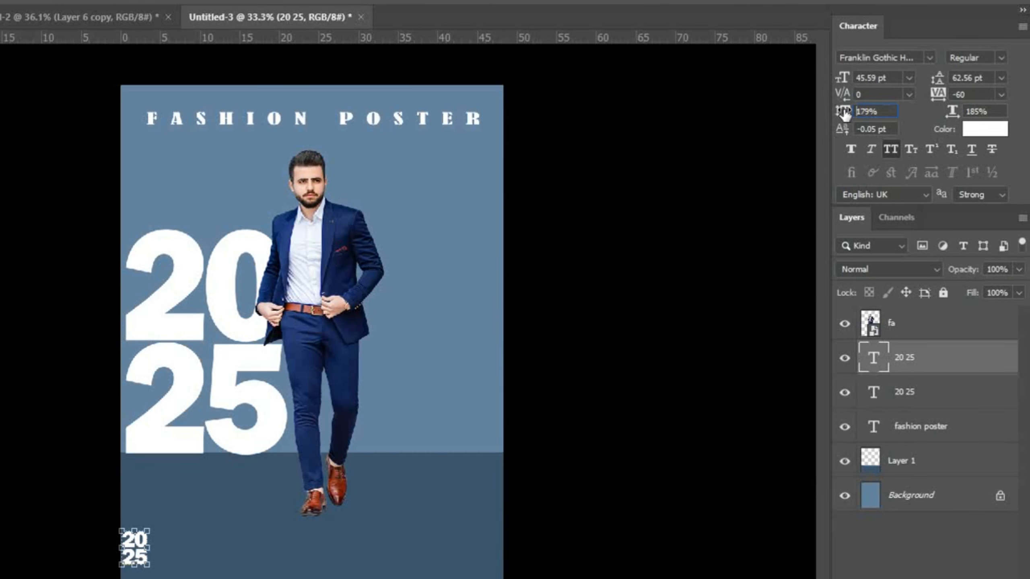
left_click_drag(845, 114, 840, 114)
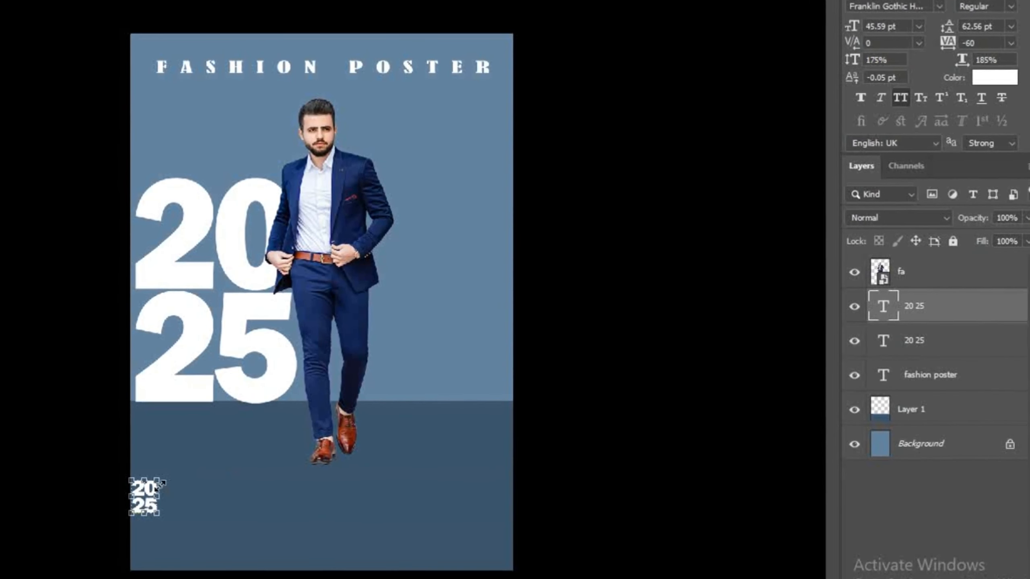
left_click_drag(159, 484, 490, 560)
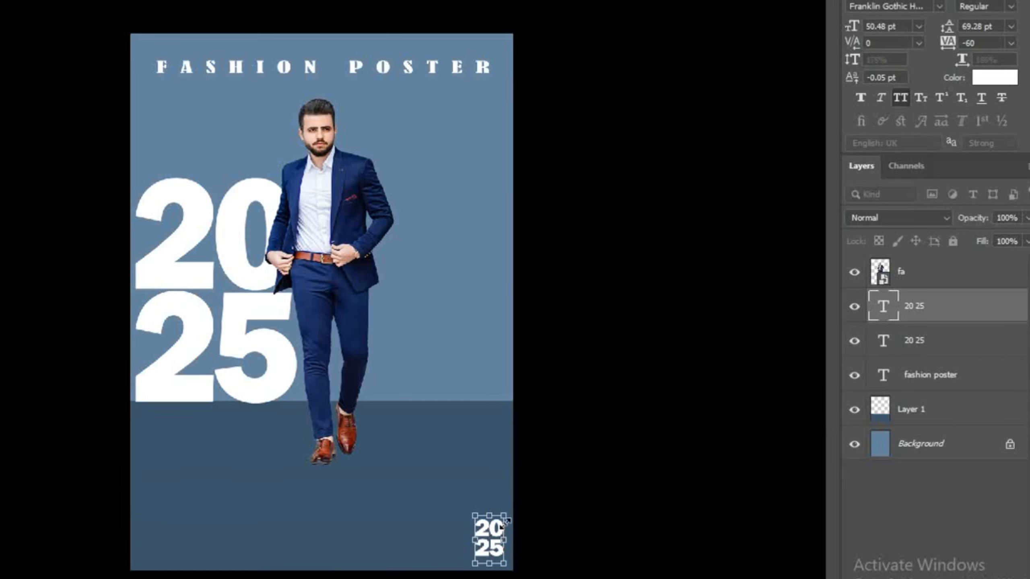
left_click_drag(505, 520, 510, 511)
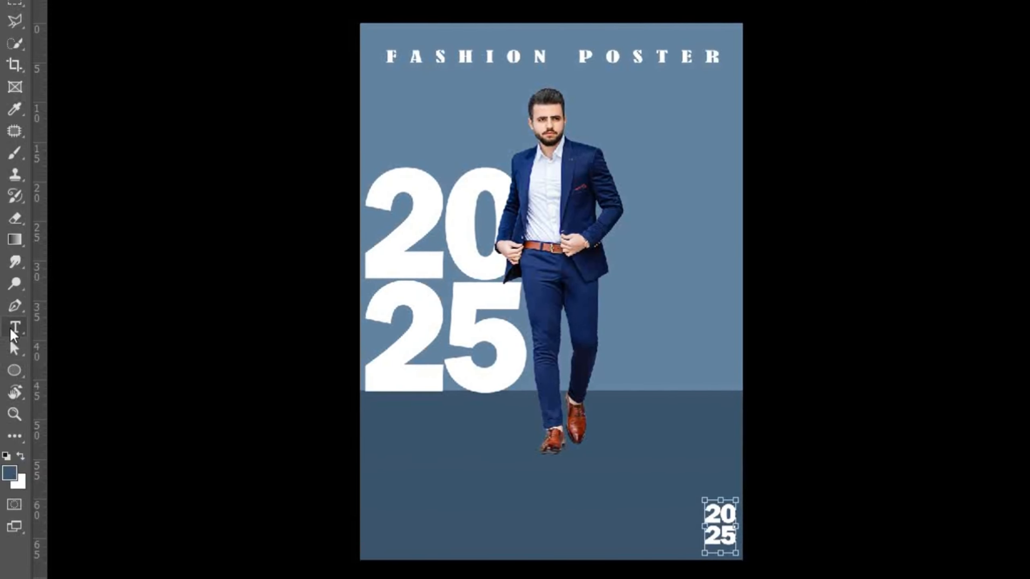
Add a capital letter I as a vertical divider text beside the small year in the dark band
left_click(10, 330)
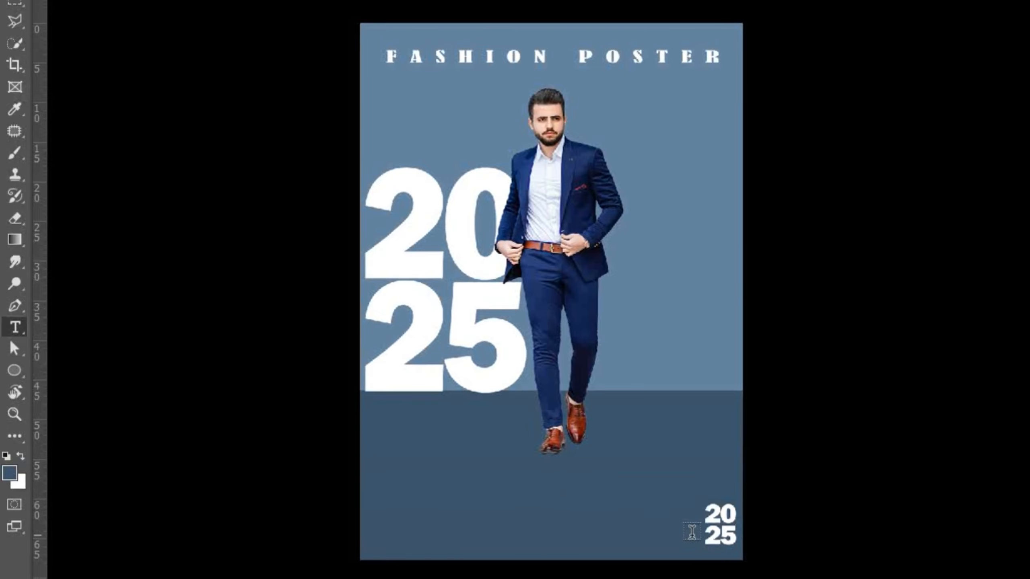
left_click(692, 532)
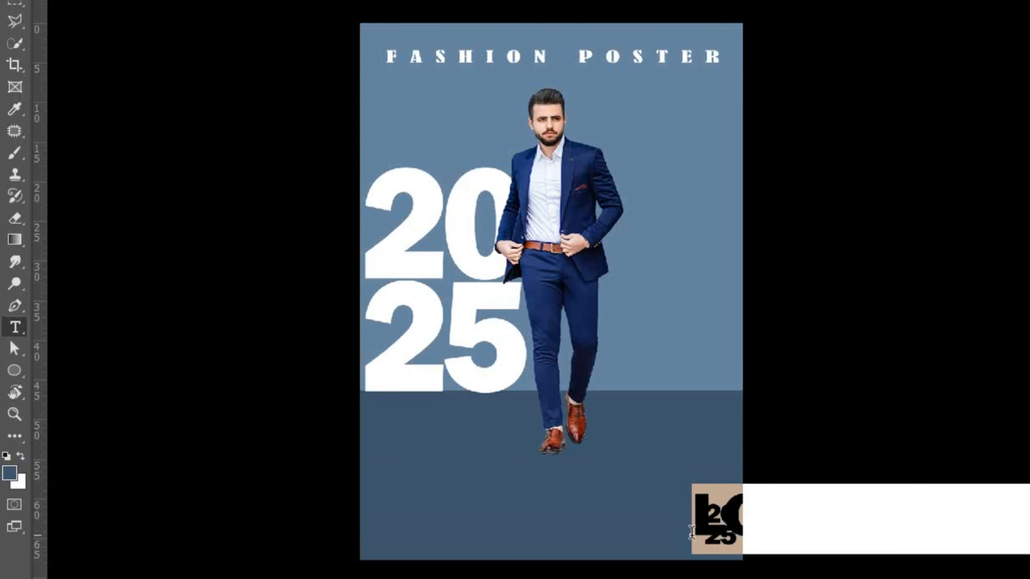
type("I")
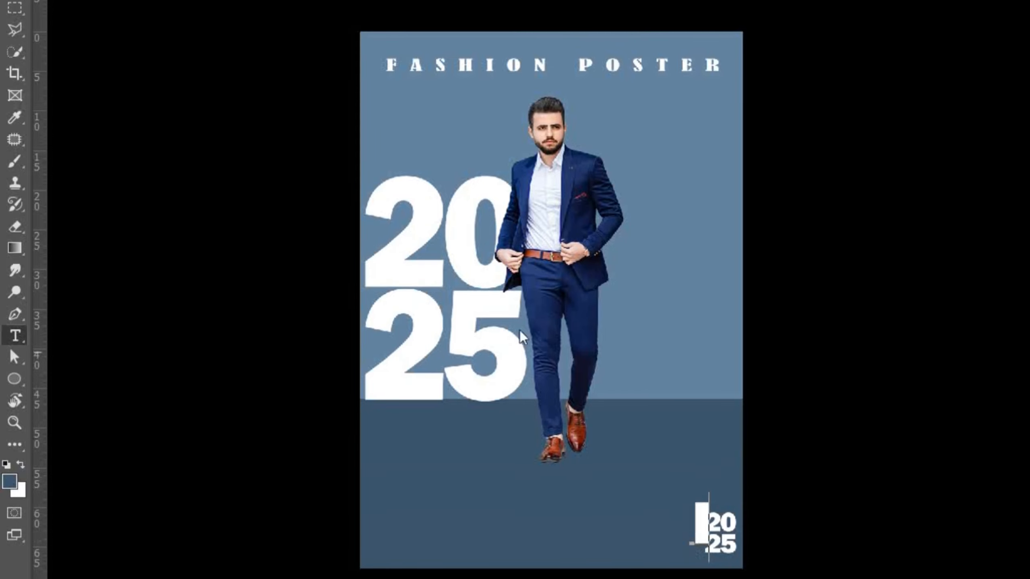
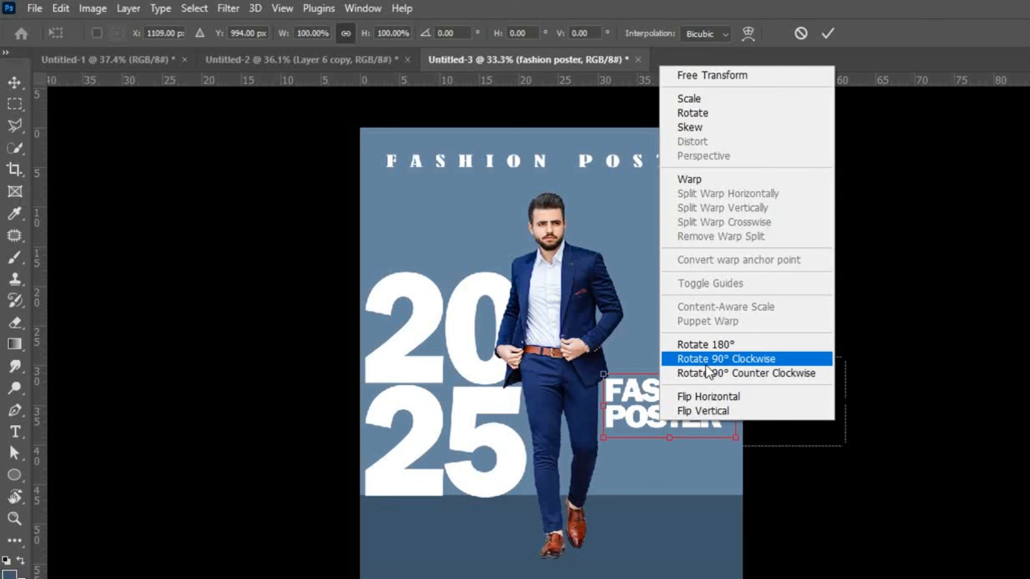
Rotate the fashion poster text 90° counter-clockwise, enlarge it to about 141% and place it in the light area beside the man
left_click(709, 376)
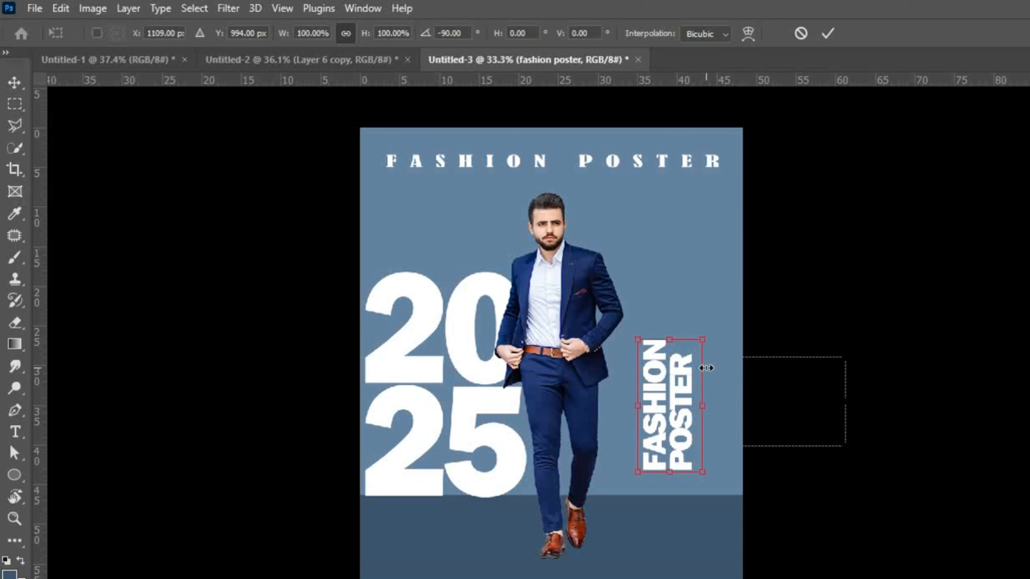
left_click_drag(704, 339, 730, 280)
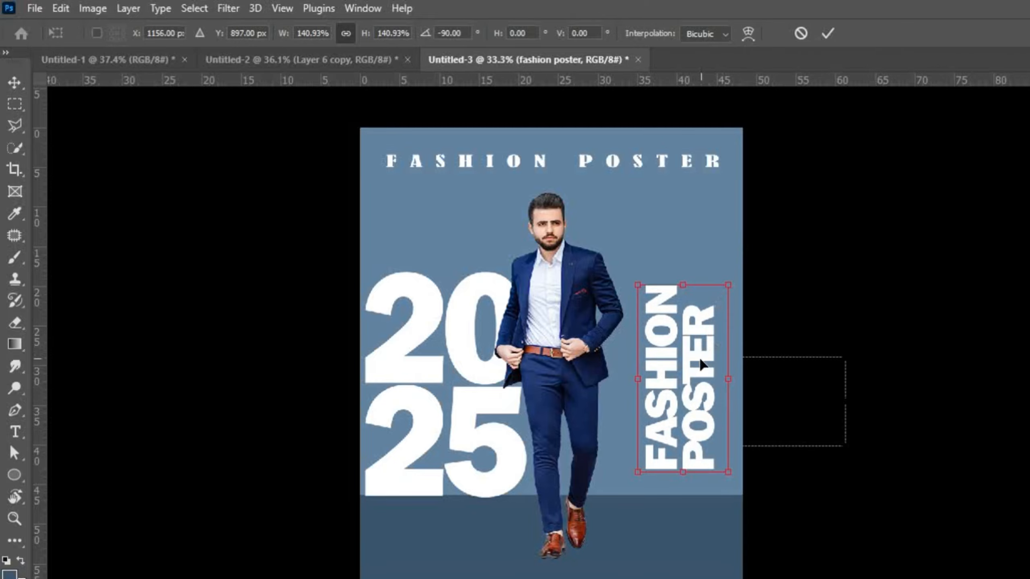
left_click_drag(700, 370, 691, 367)
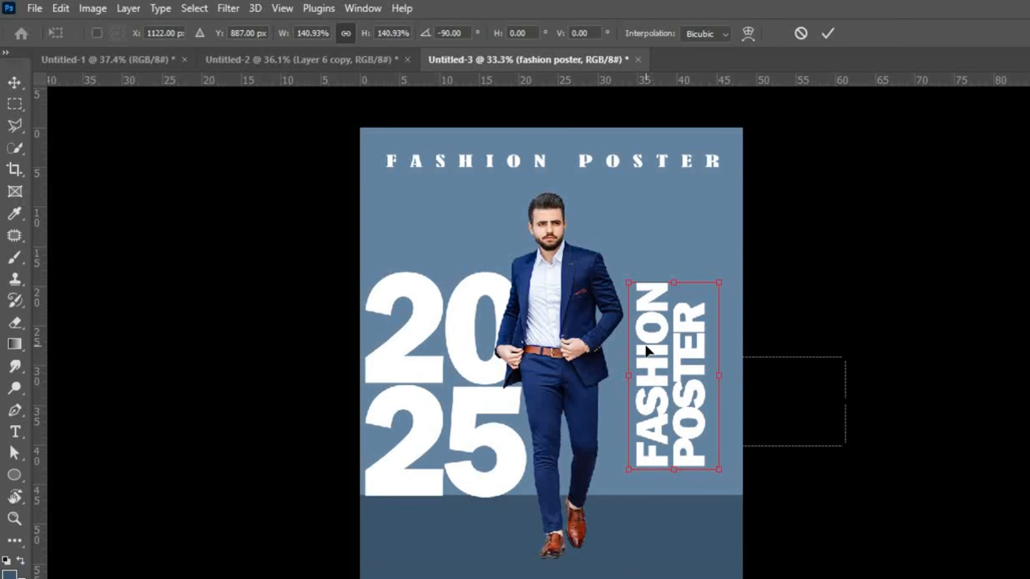
left_click(826, 35)
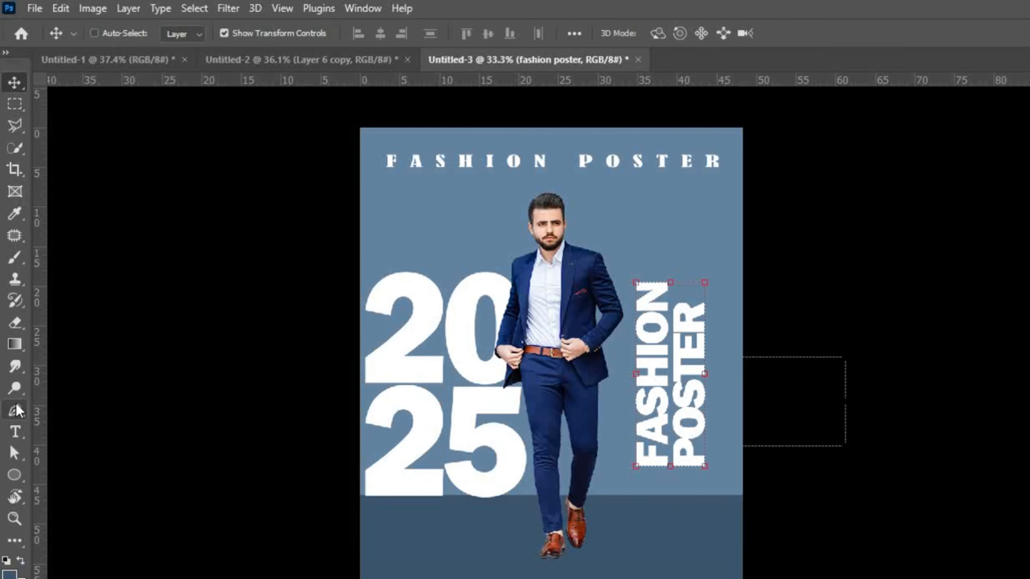
Set the vertical fashion poster text in the Broadway font with a tracking of 40
left_click(14, 432)
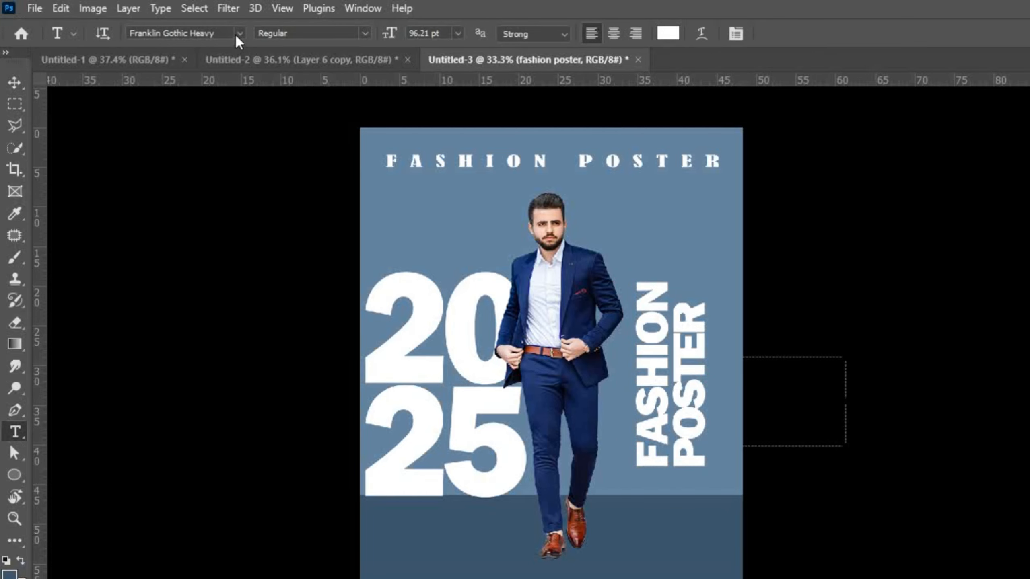
left_click(241, 34)
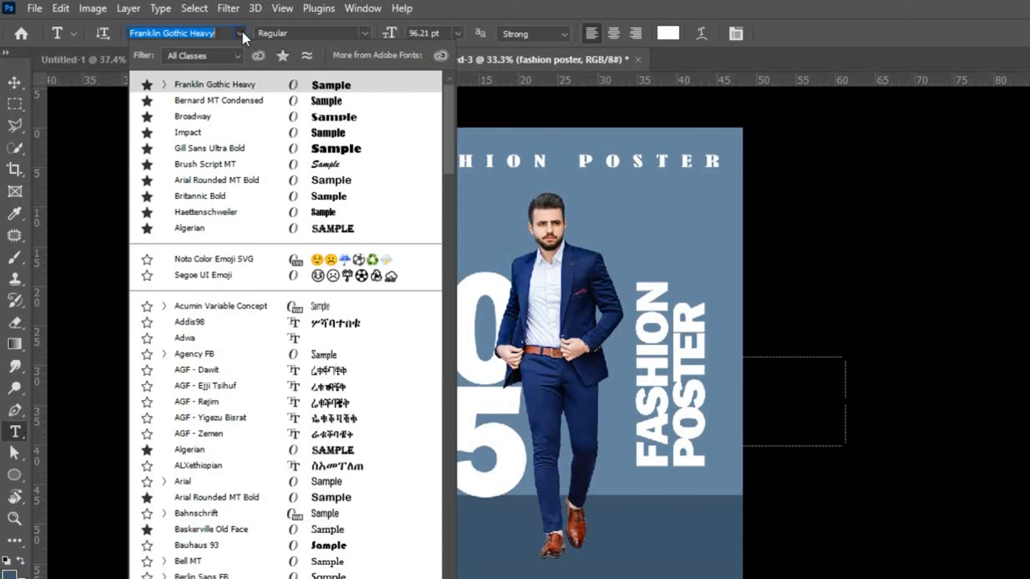
left_click(334, 120)
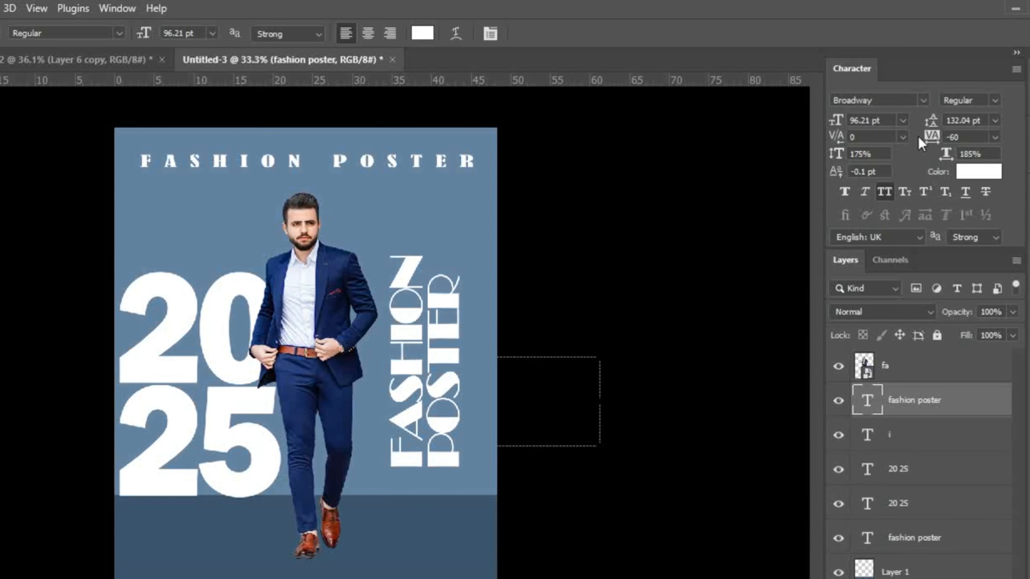
left_click_drag(932, 140, 933, 141)
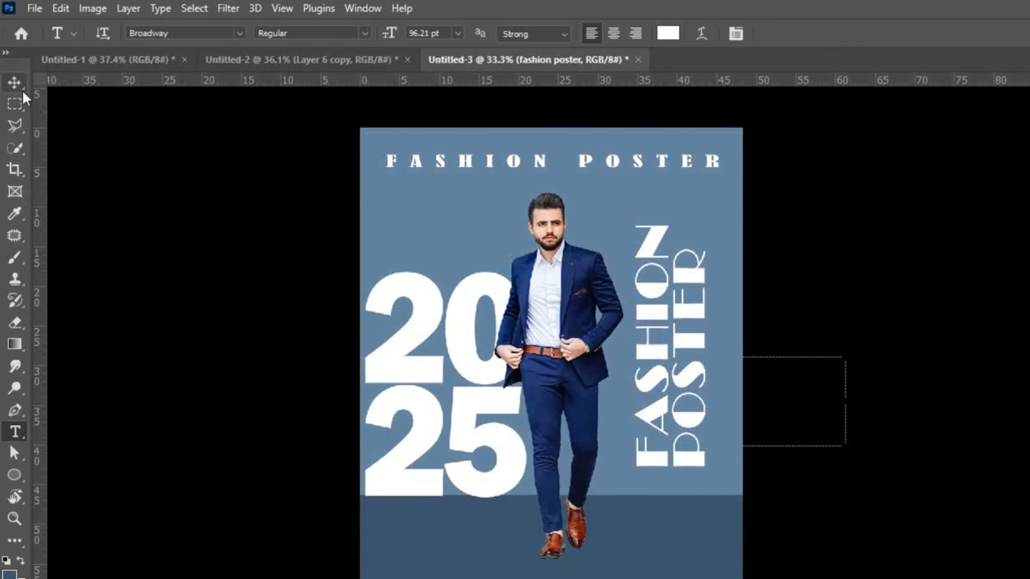
Scale the vertical title to about 77%, place it beside the man just above the dark band, and set its leading to 122 pt
left_click(21, 87)
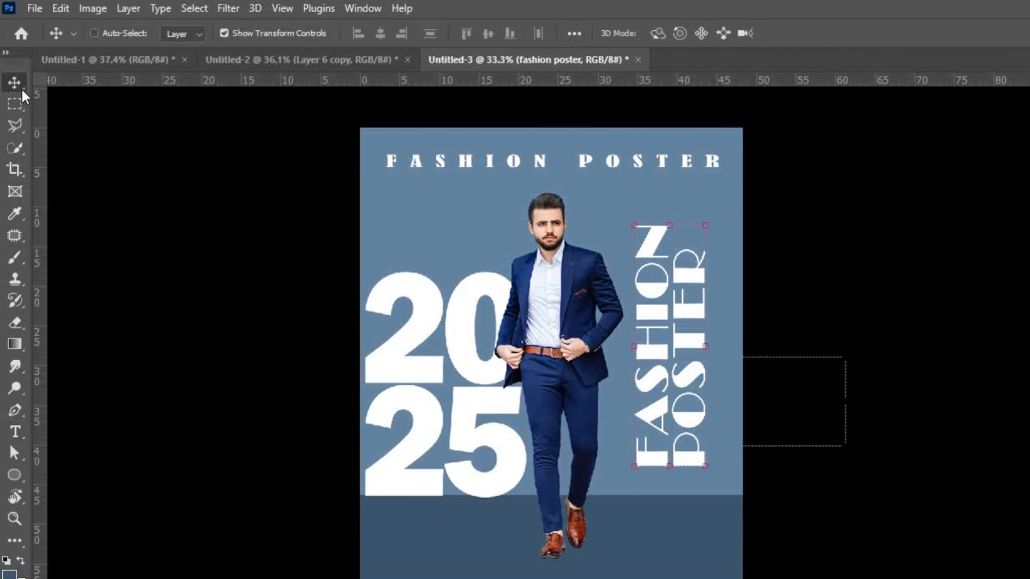
left_click_drag(703, 222, 689, 298)
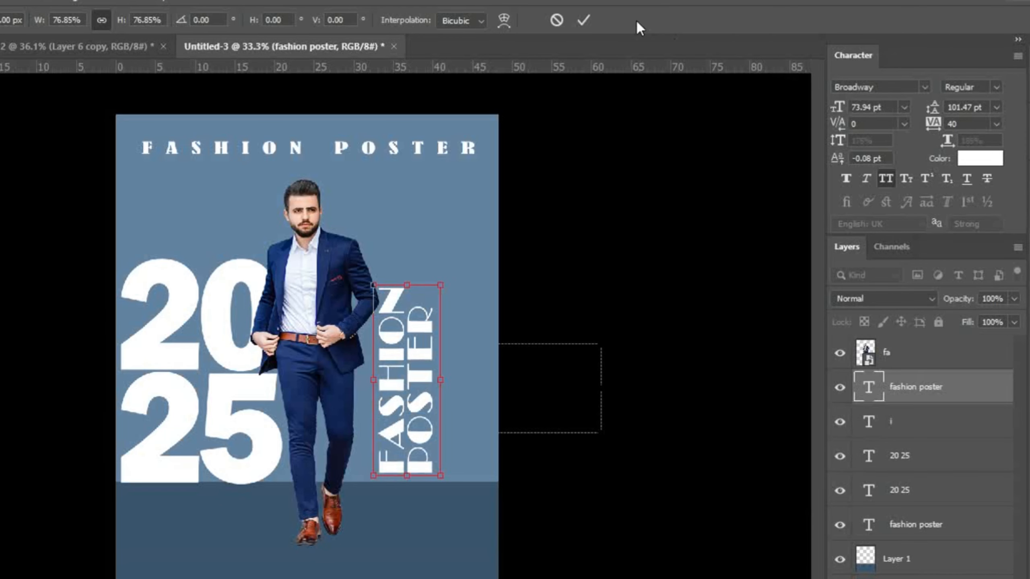
left_click(583, 20)
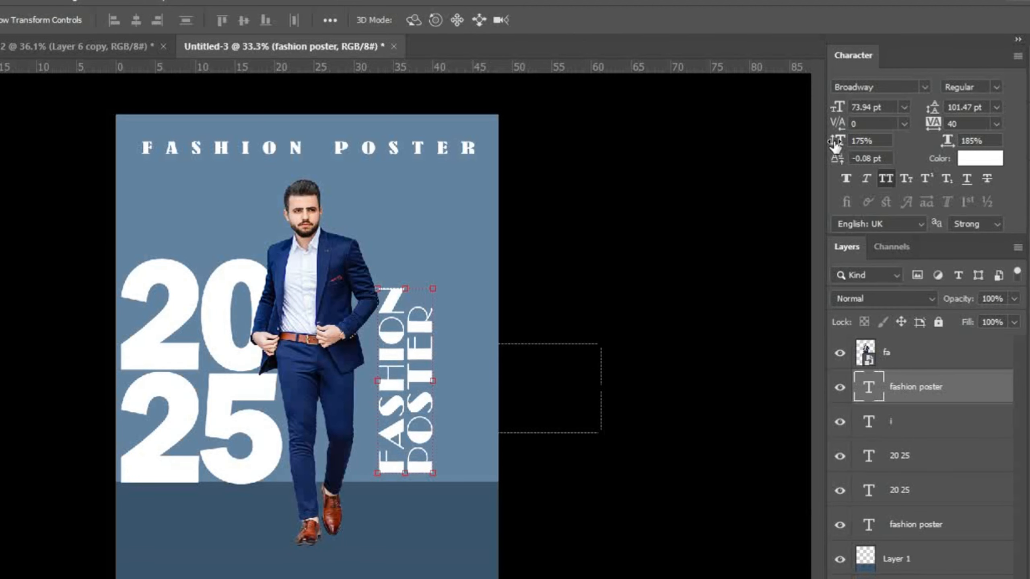
left_click_drag(932, 114, 939, 115)
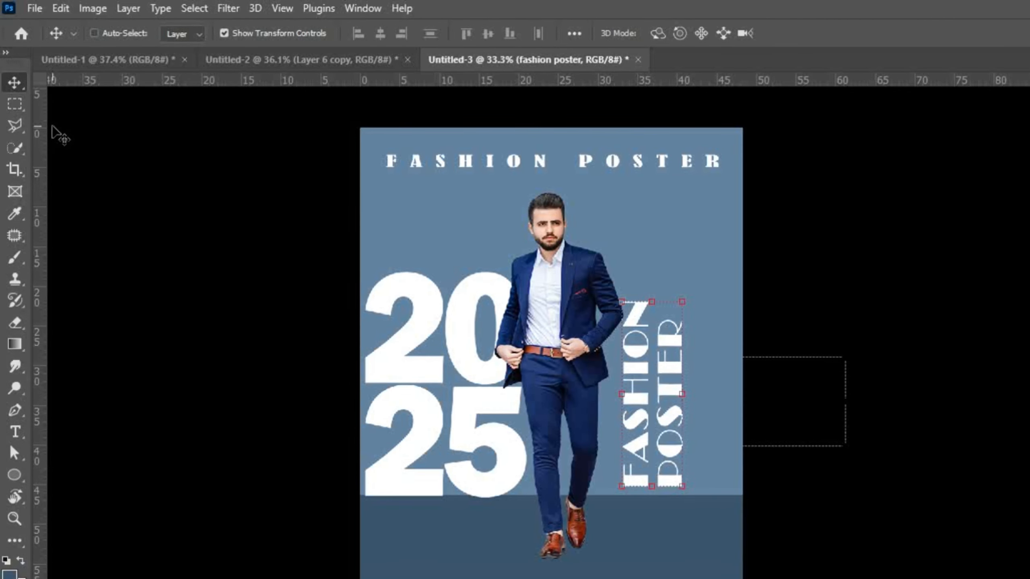
Draw an unfilled ellipse about 378 by 917 px around the vertical title and give its outline a light tan colour
left_click(19, 477)
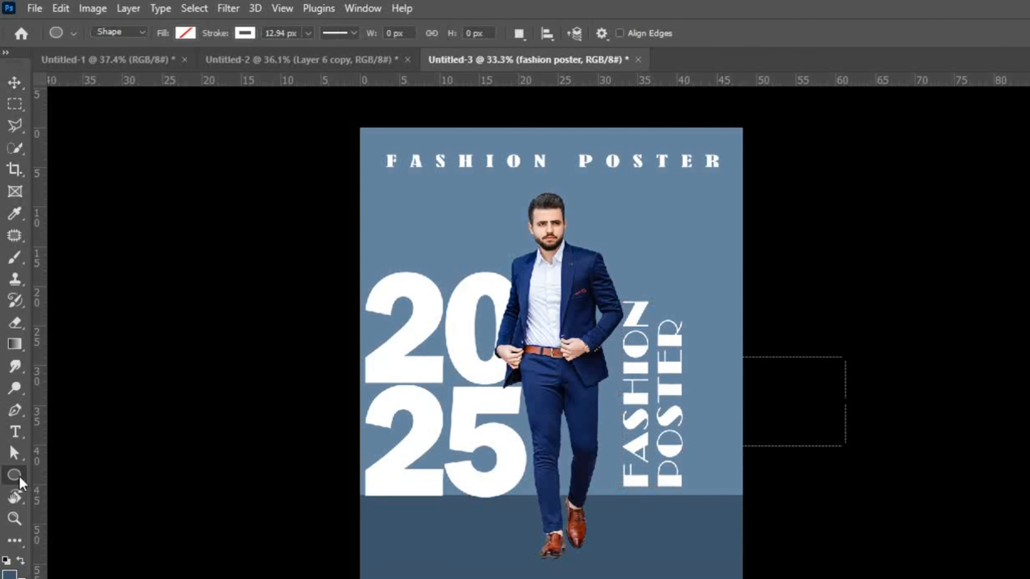
left_click_drag(622, 364, 665, 475)
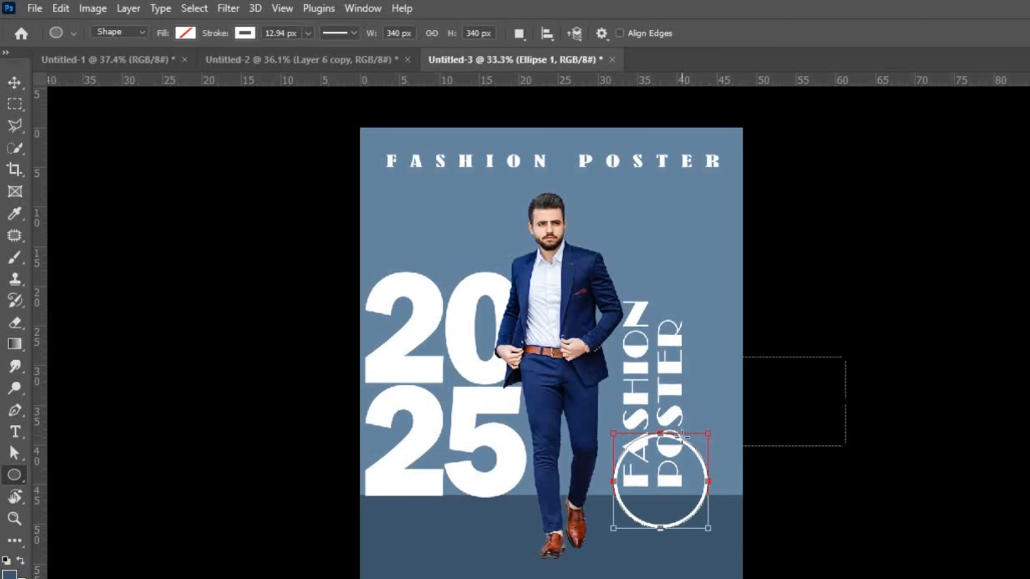
left_click_drag(709, 433, 719, 276)
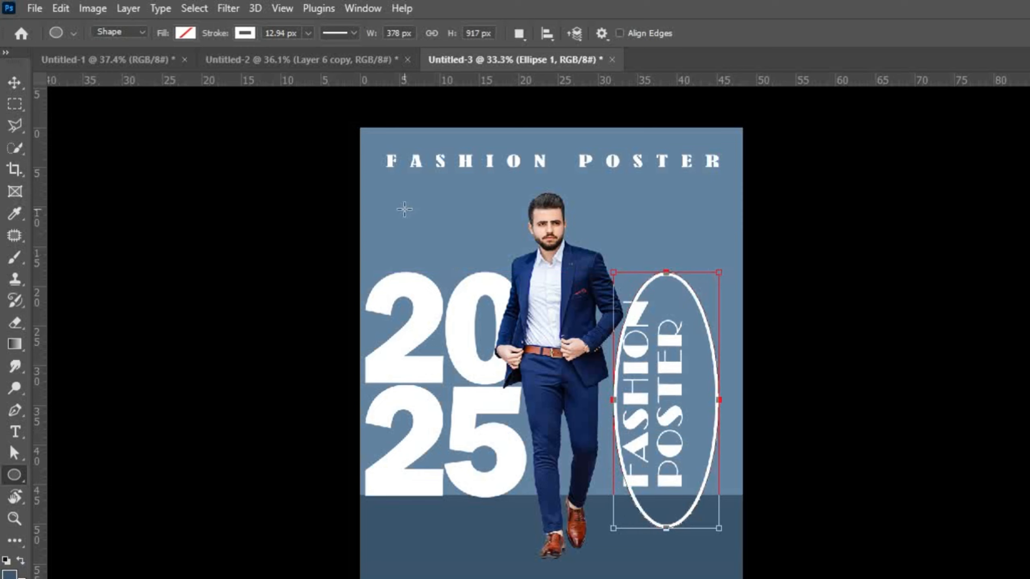
left_click(247, 34)
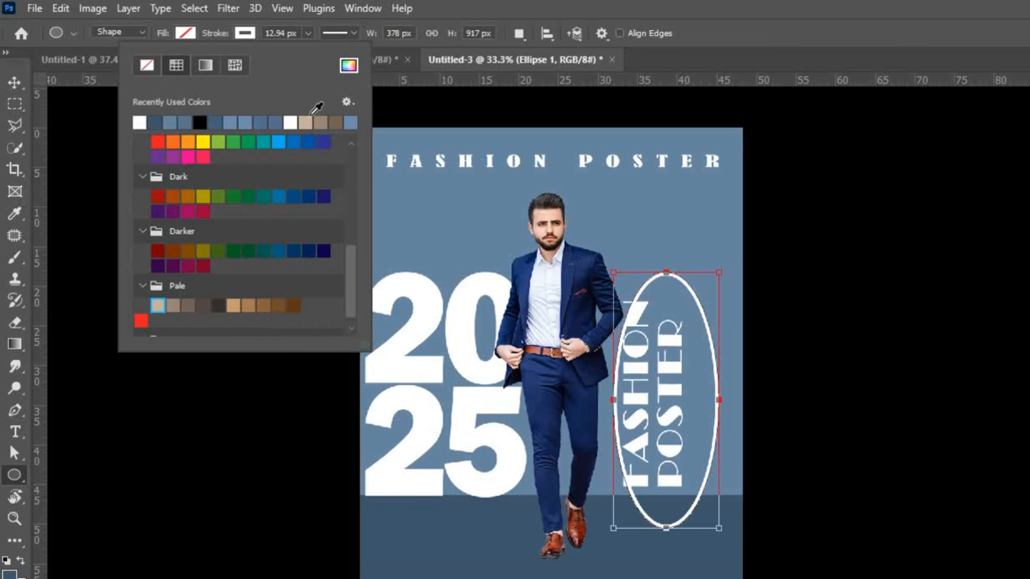
left_click(336, 122)
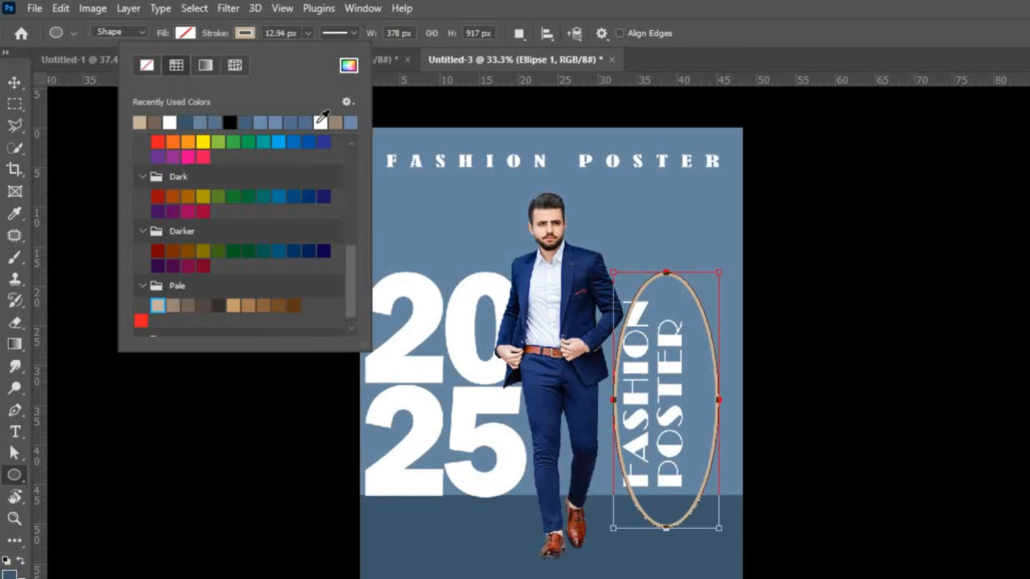
left_click(689, 330)
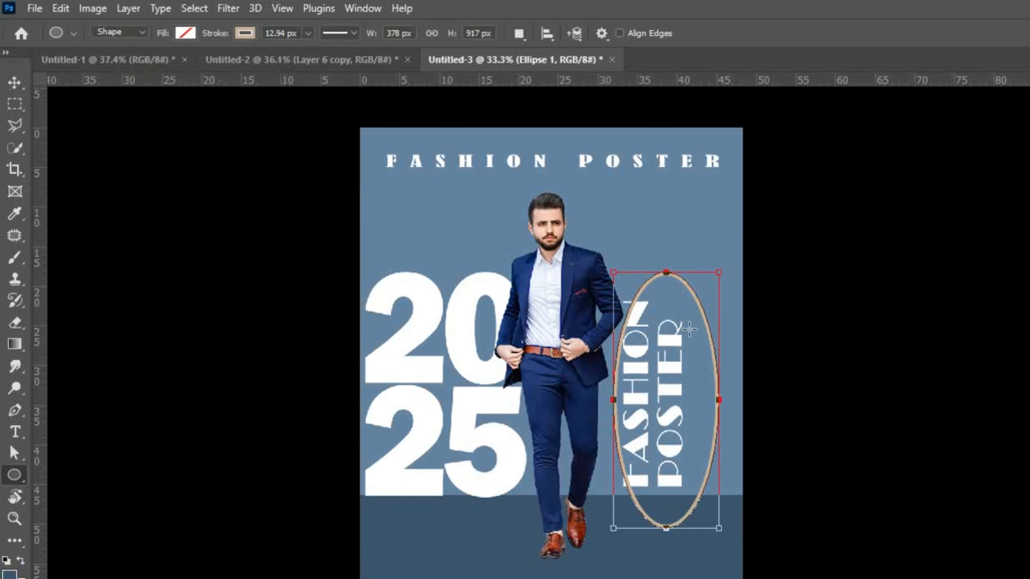
Scale the tan ellipse to about 97% and centre it around the vertical title
left_click(14, 83)
left_click_drag(698, 408, 682, 408)
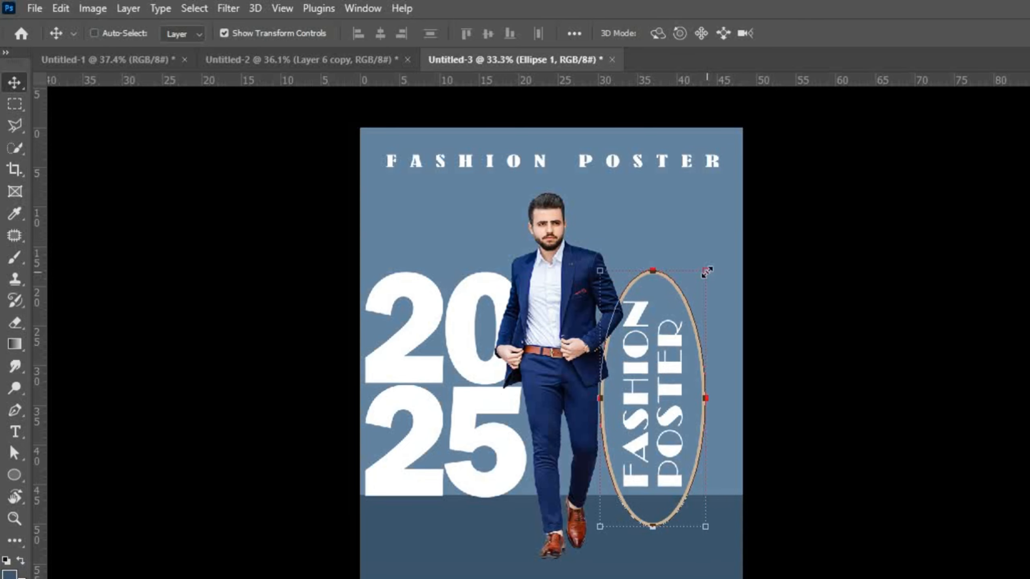
left_click_drag(705, 273, 704, 280)
key("Up")
key("Up")
key("Right")
key("Right")
key("Up")
key("Up")
key("Up")
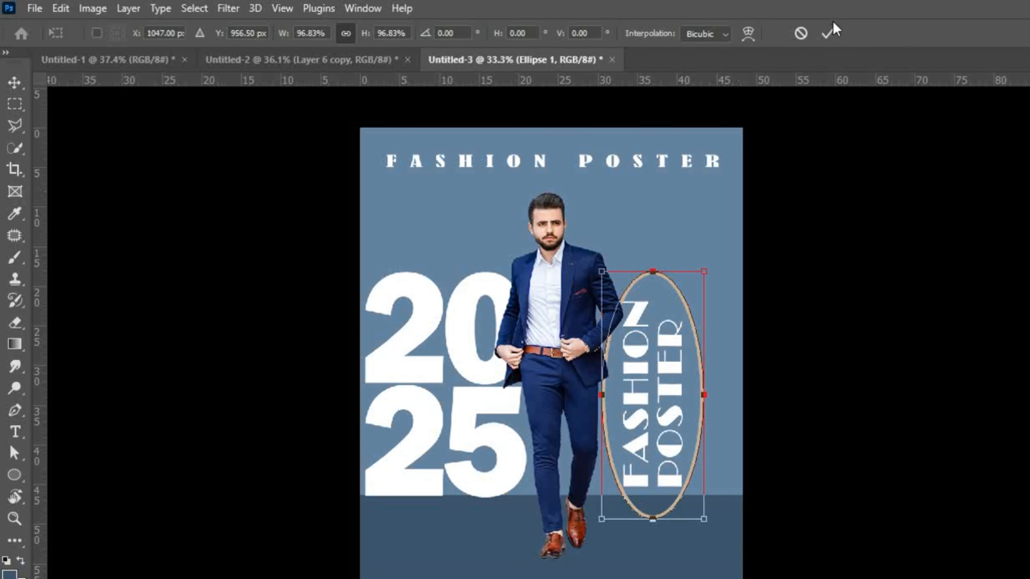
left_click(828, 35)
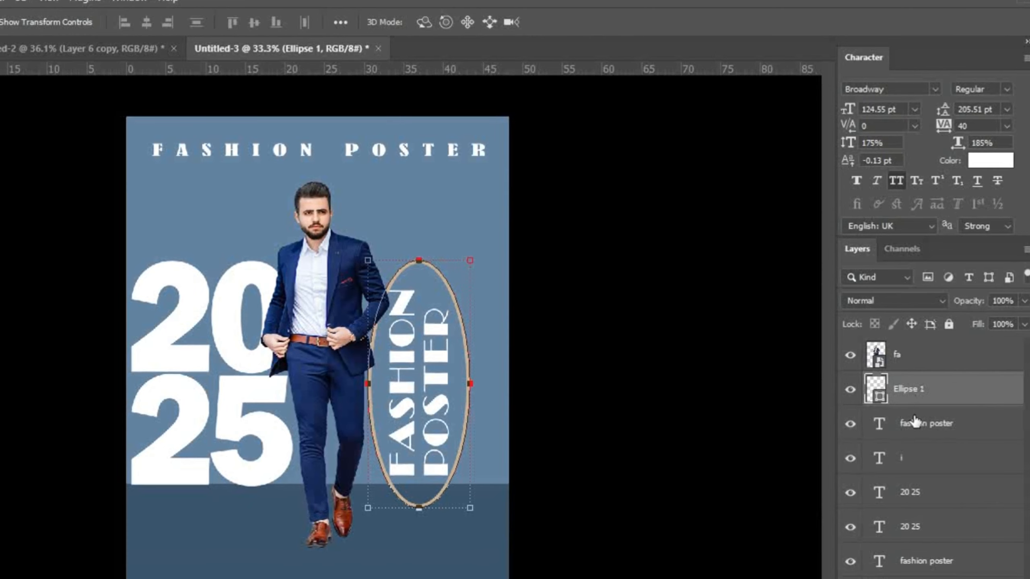
Scale the ellipse and vertical title together to about 88.5% and place them between the man and the canvas edge, above the dark band
left_click(911, 424, "shift")
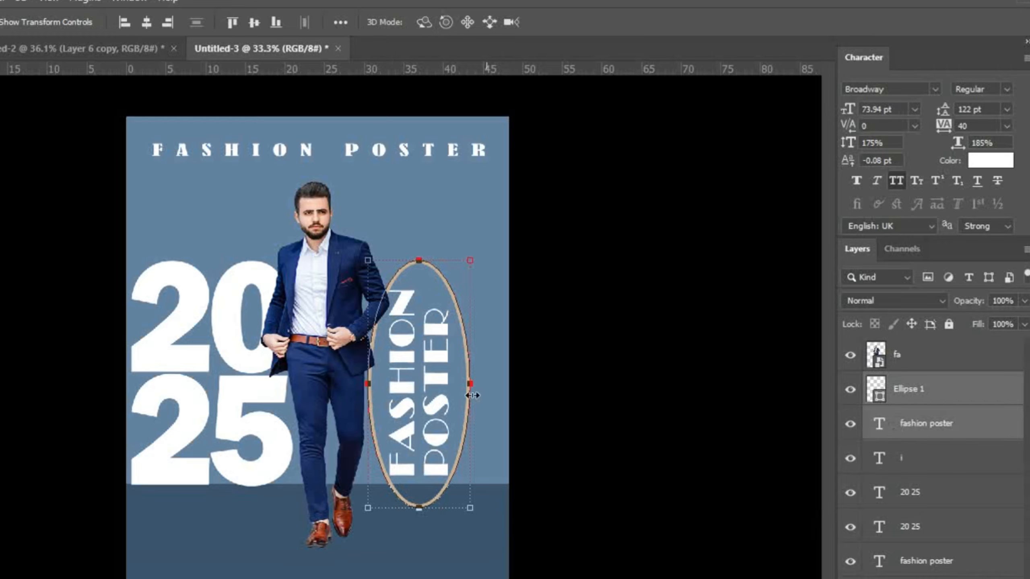
left_click_drag(445, 392, 460, 372)
left_click_drag(485, 242, 469, 287)
left_click_drag(435, 374, 453, 341)
left_click_drag(485, 251, 501, 230)
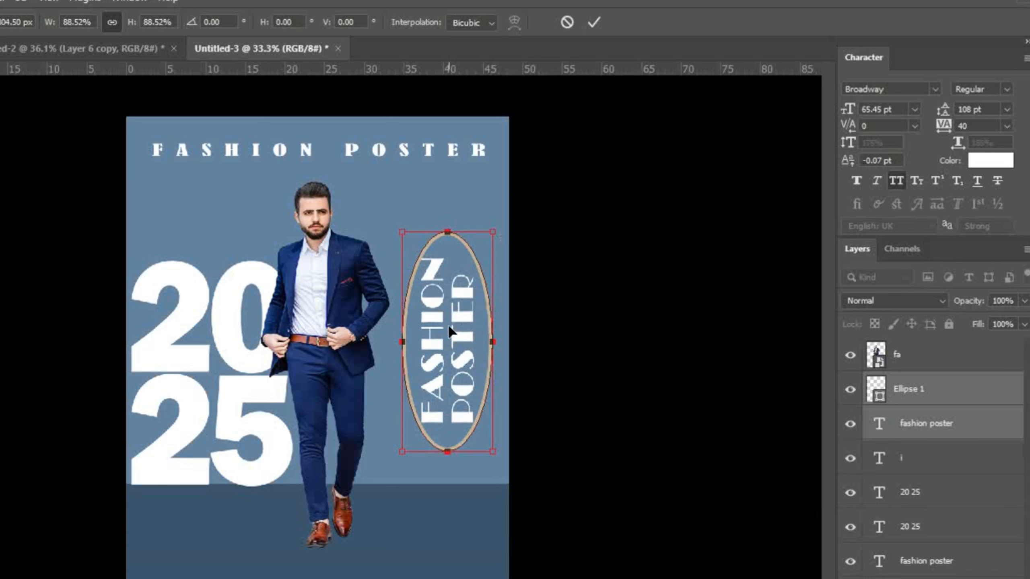
left_click_drag(449, 328, 442, 345)
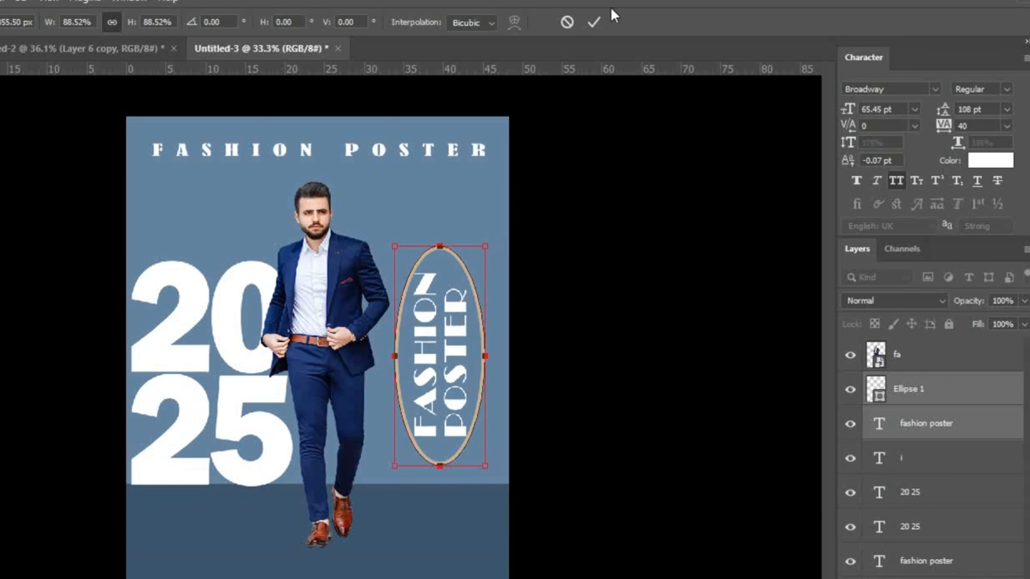
left_click(595, 22)
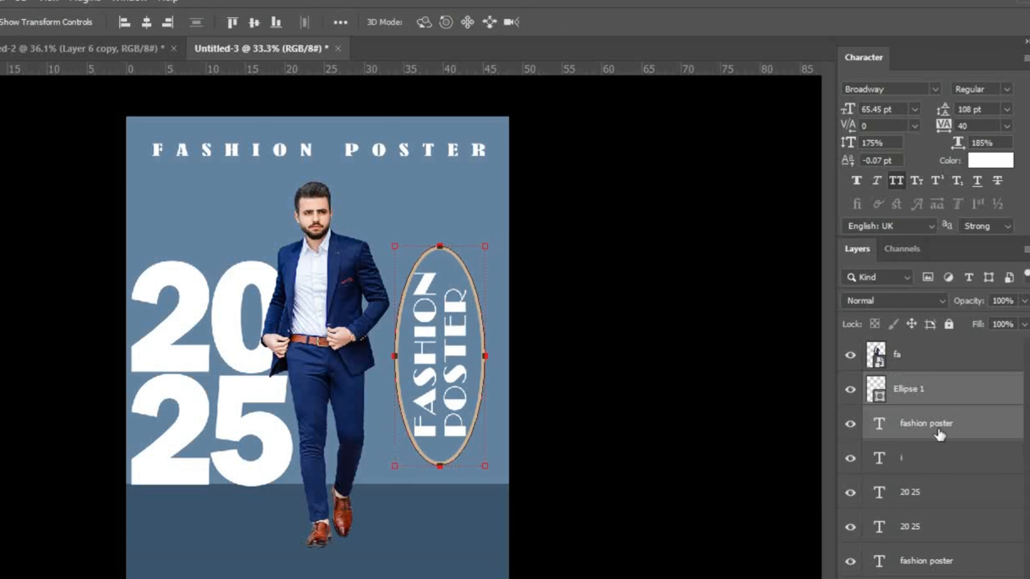
Convert the large year text layer to a shape, and the shape to a smart object
left_click(940, 492)
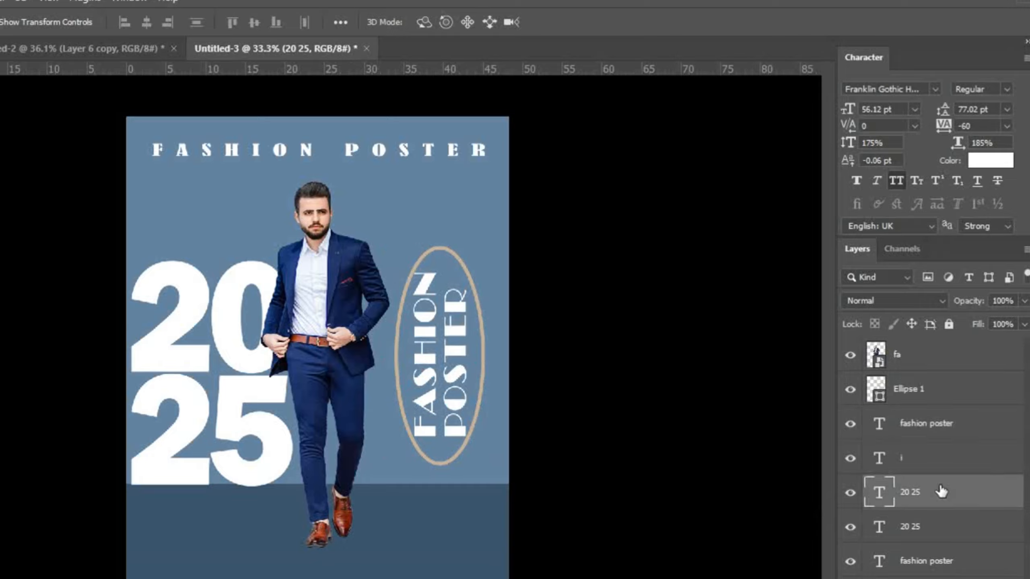
left_click(914, 527)
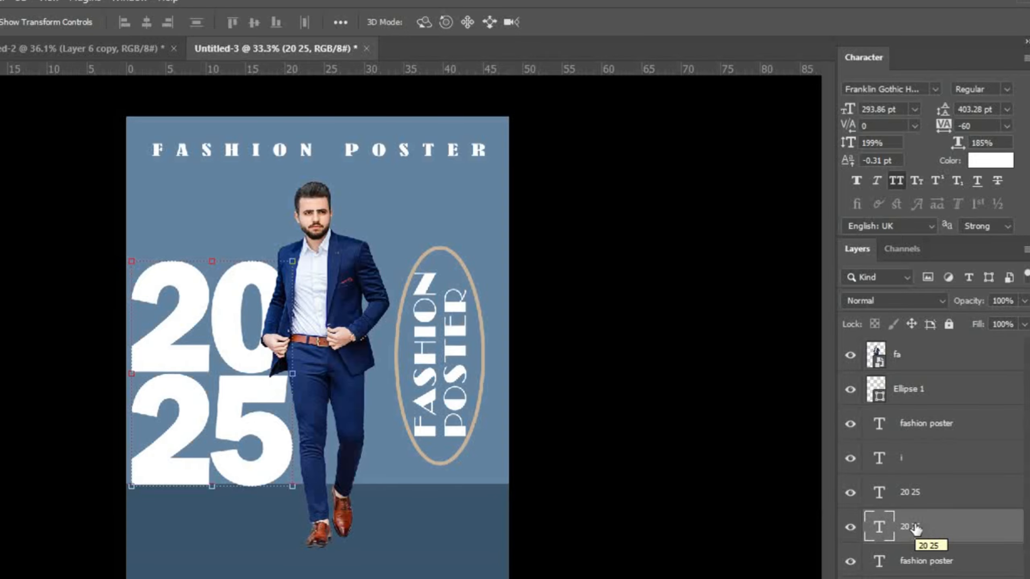
right_click(914, 527)
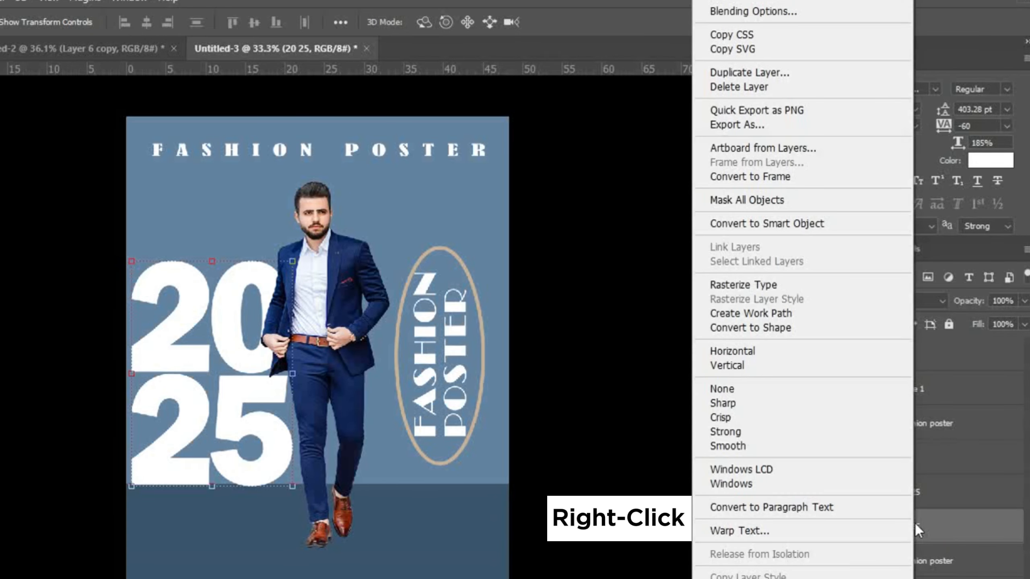
left_click(777, 330)
key("m")
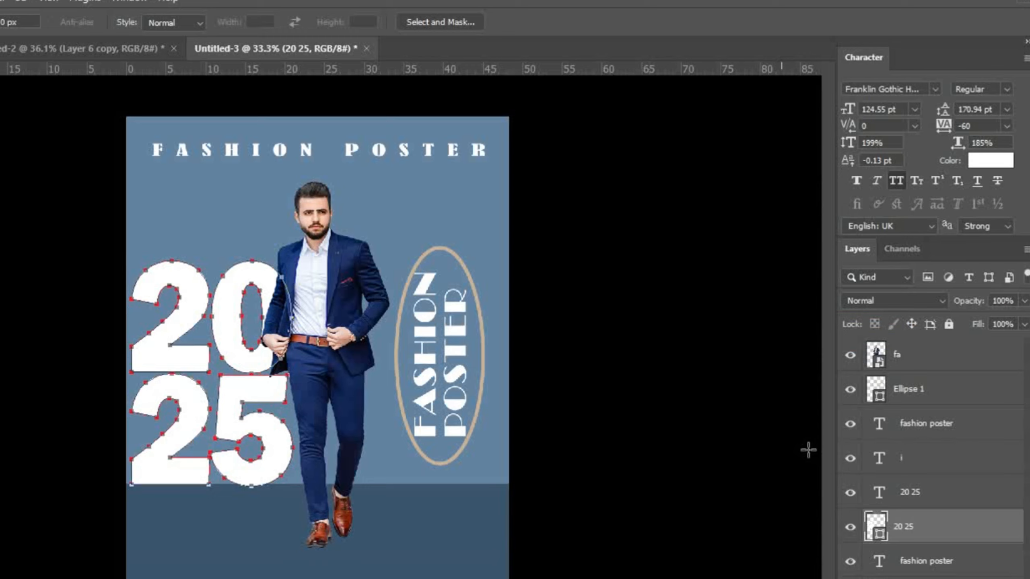
right_click(951, 535)
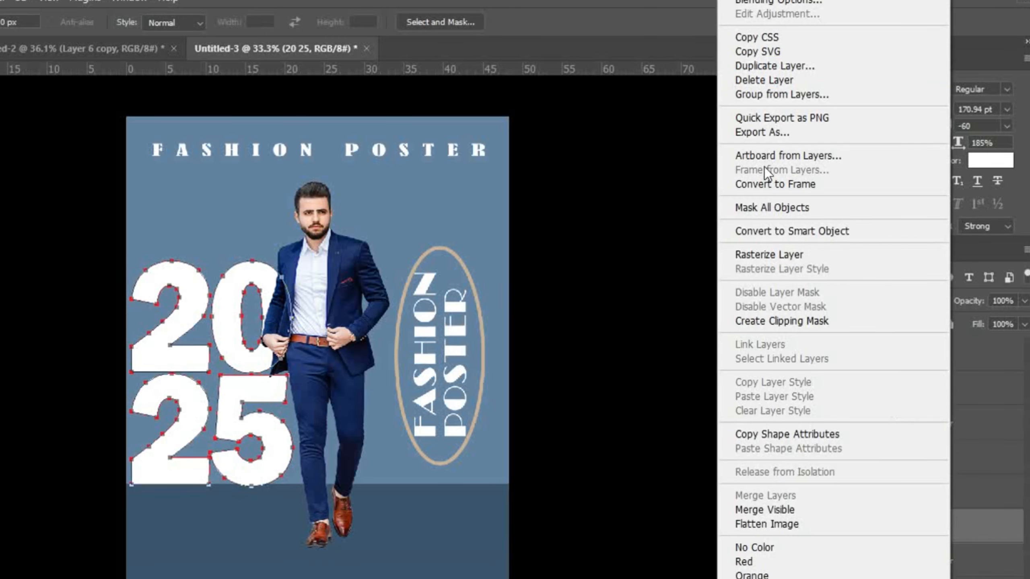
left_click(770, 229)
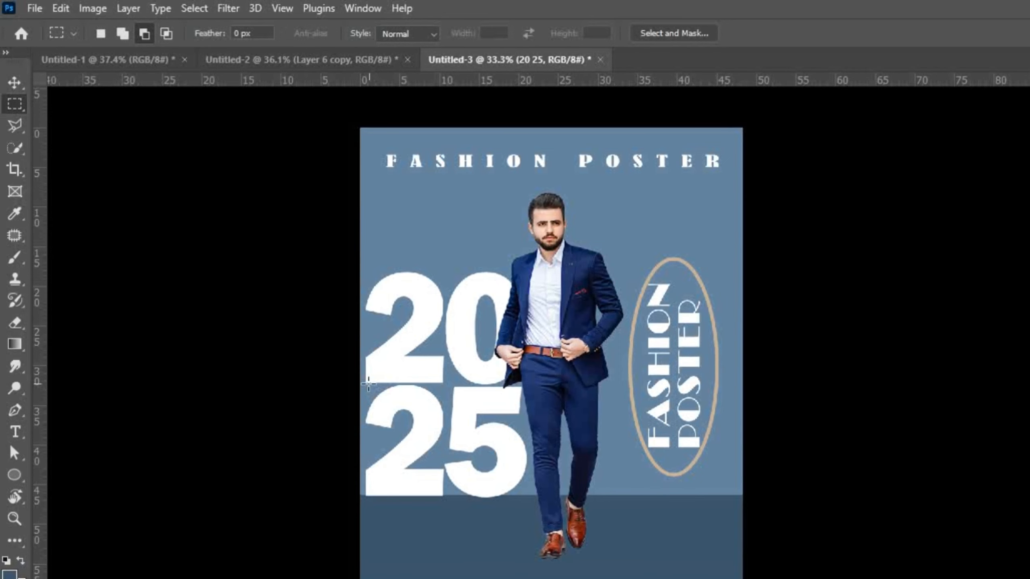
Copy the lower digits 25 of the large year onto a new layer using a rectangular selection, and deselect
left_click_drag(364, 383, 532, 512)
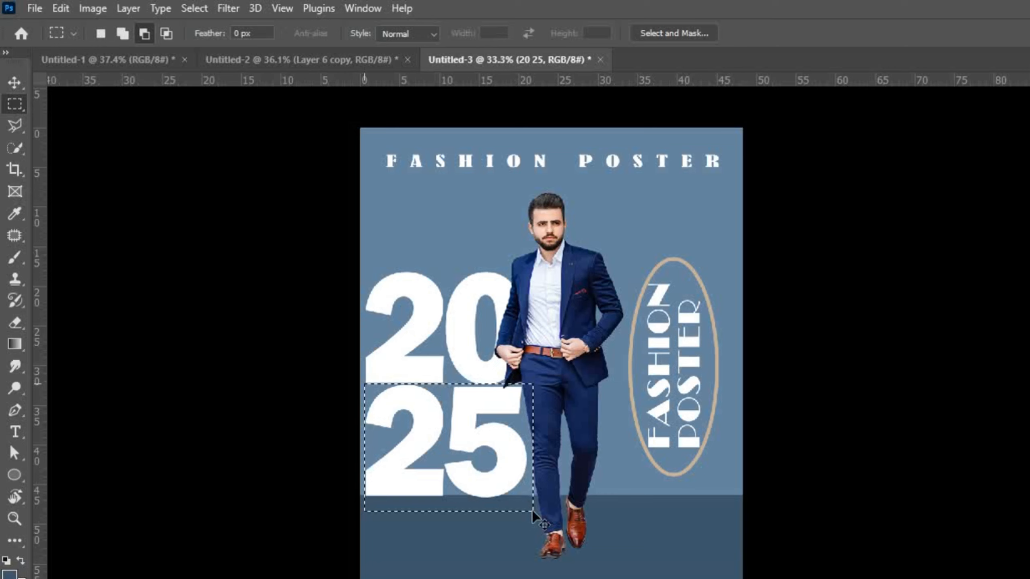
key("ctrl+j")
key("ctrl+d")
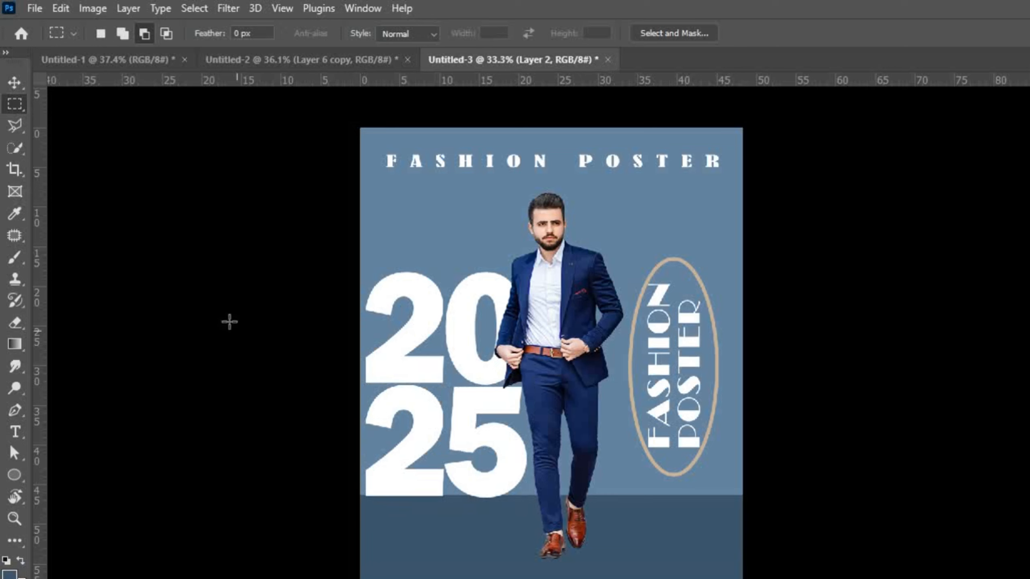
Flip the copied 25 horizontally and move it down onto the dark band, directly beneath the original digits
left_click(14, 82)
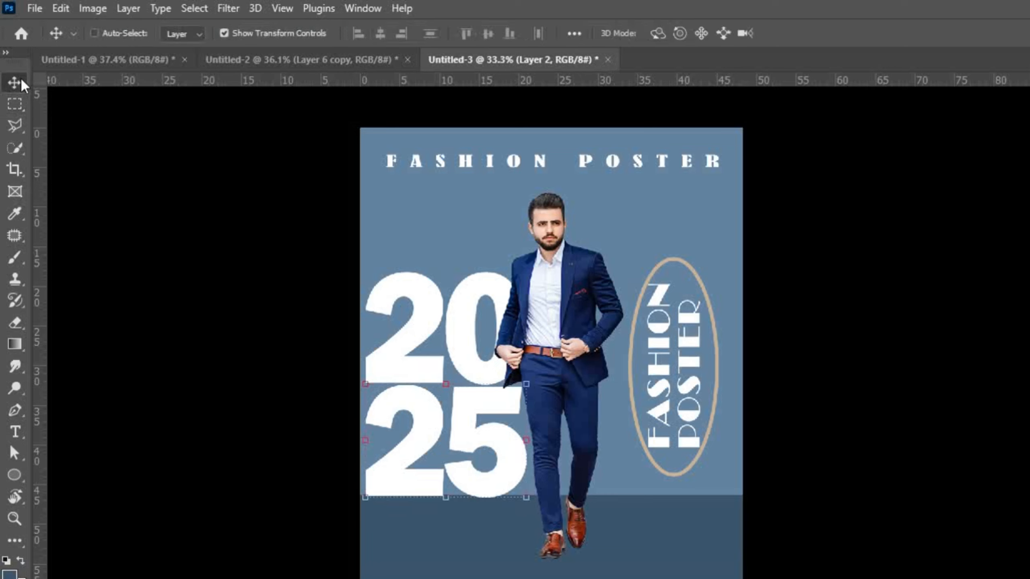
key("ctrl+t")
right_click(461, 440)
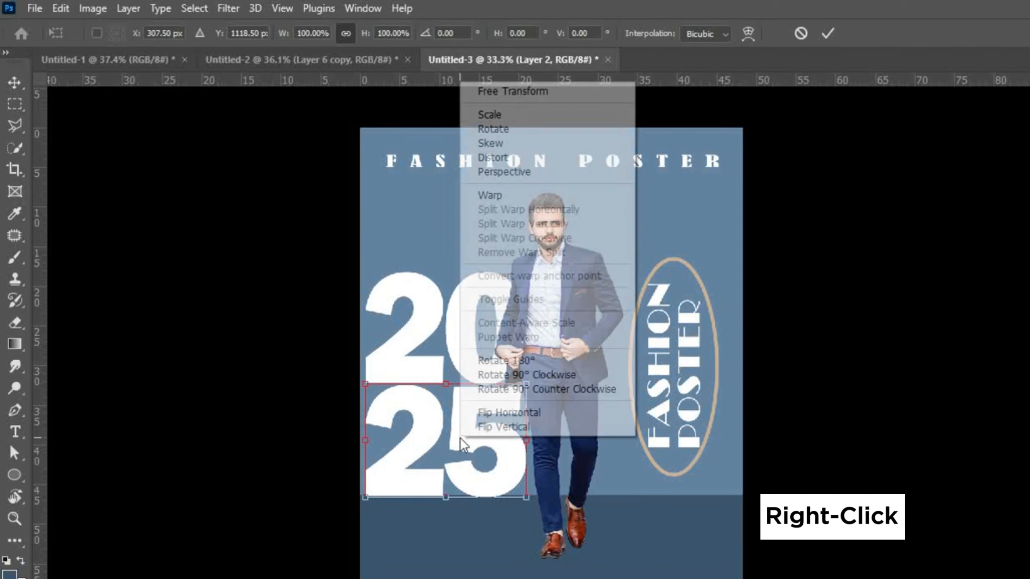
left_click(501, 414)
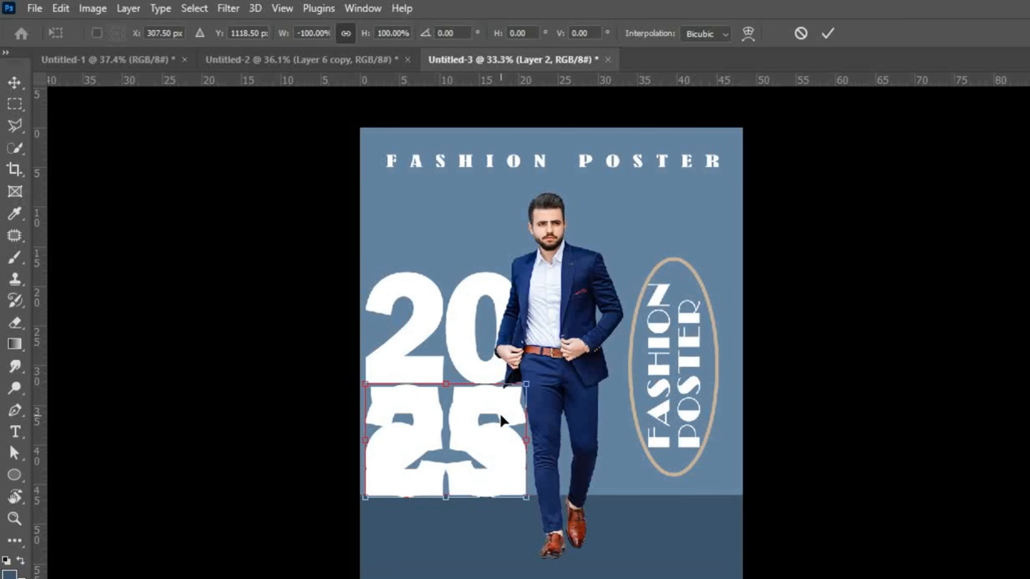
left_click_drag(501, 421, 474, 562)
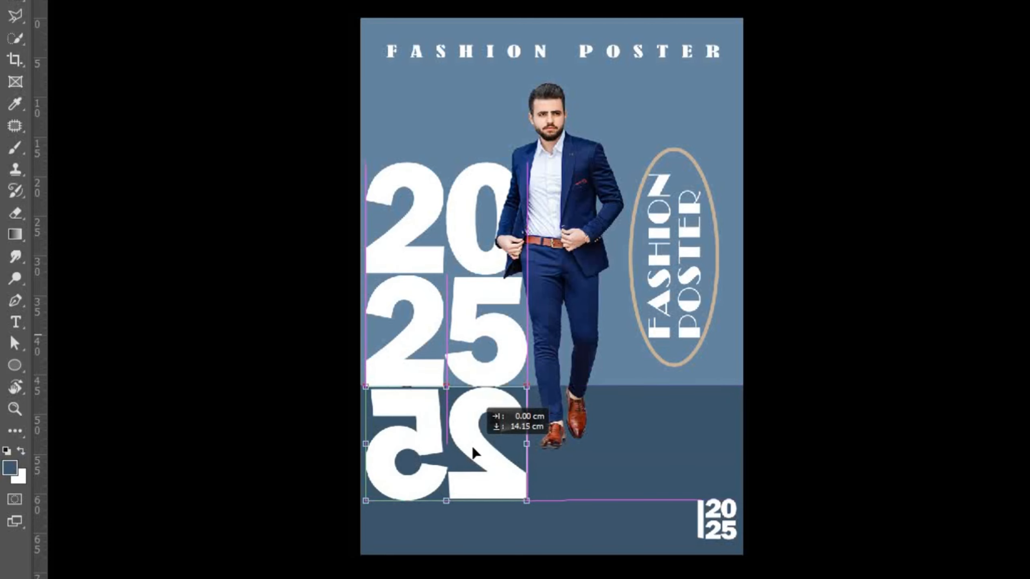
left_click_drag(473, 448, 473, 448)
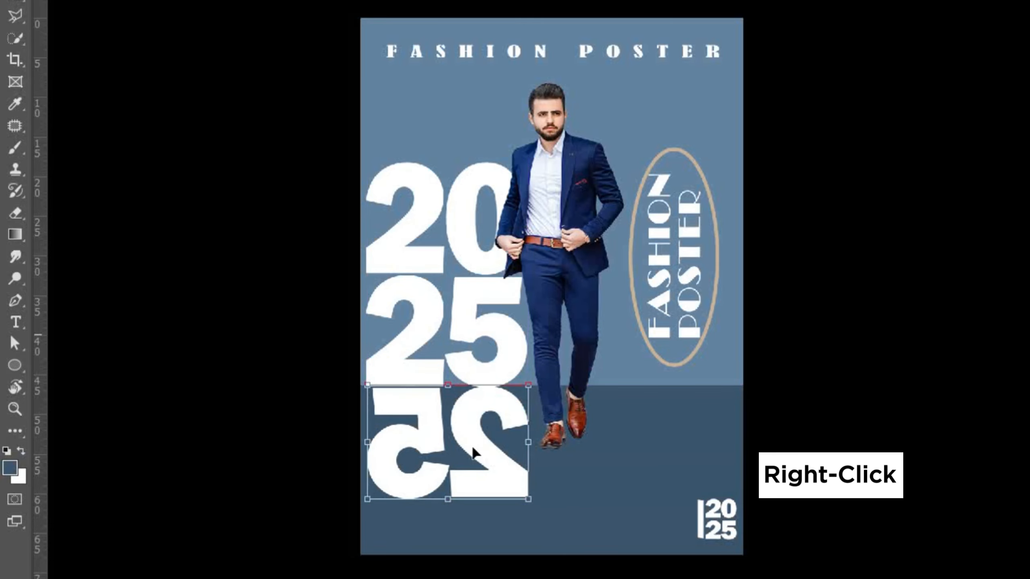
Apply a Perspective transform to the flipped 25, spreading its lower edge far beyond both sides like a floor reflection
right_click(472, 448)
left_click(526, 184)
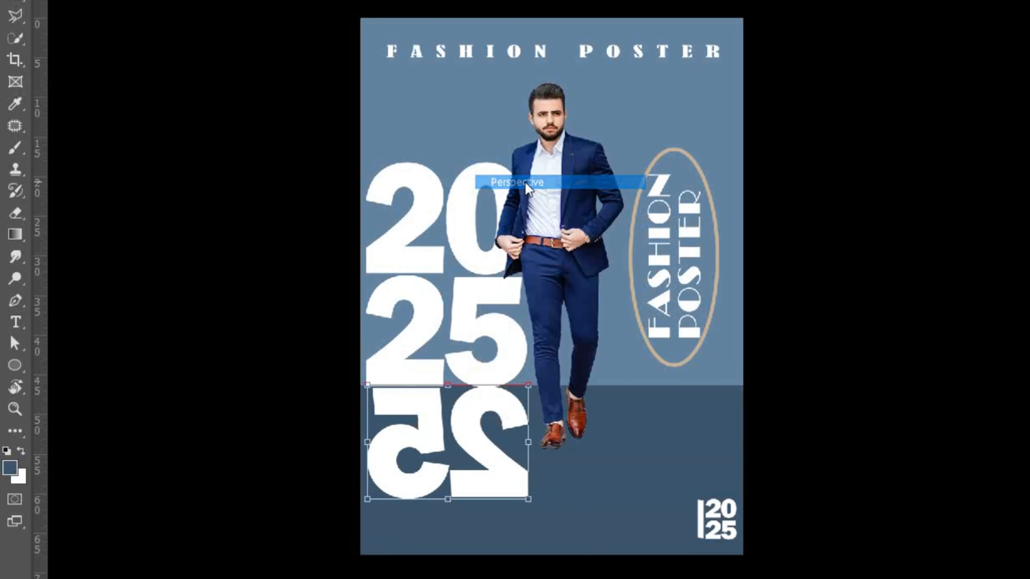
left_click_drag(528, 499, 722, 577)
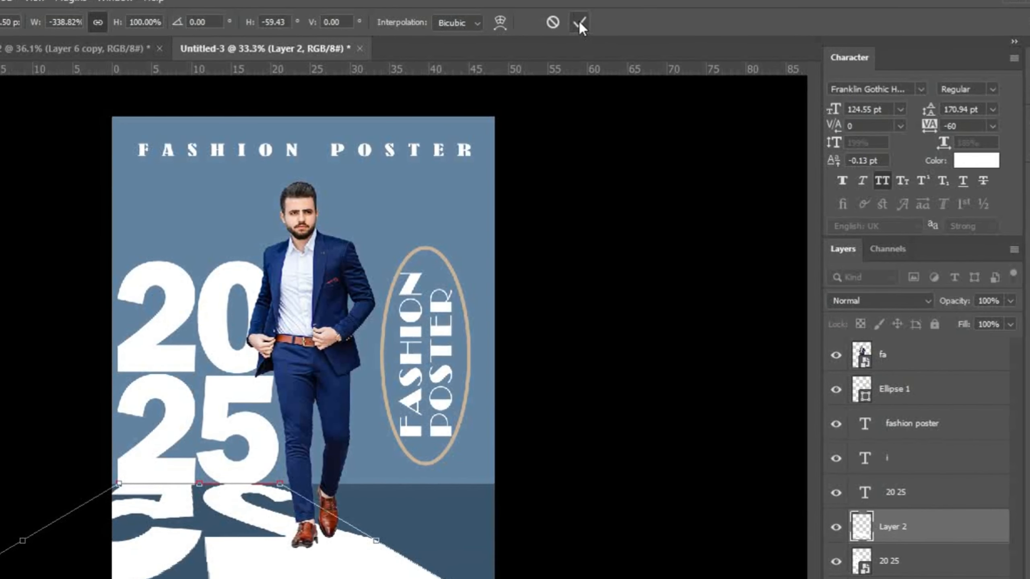
left_click(580, 22)
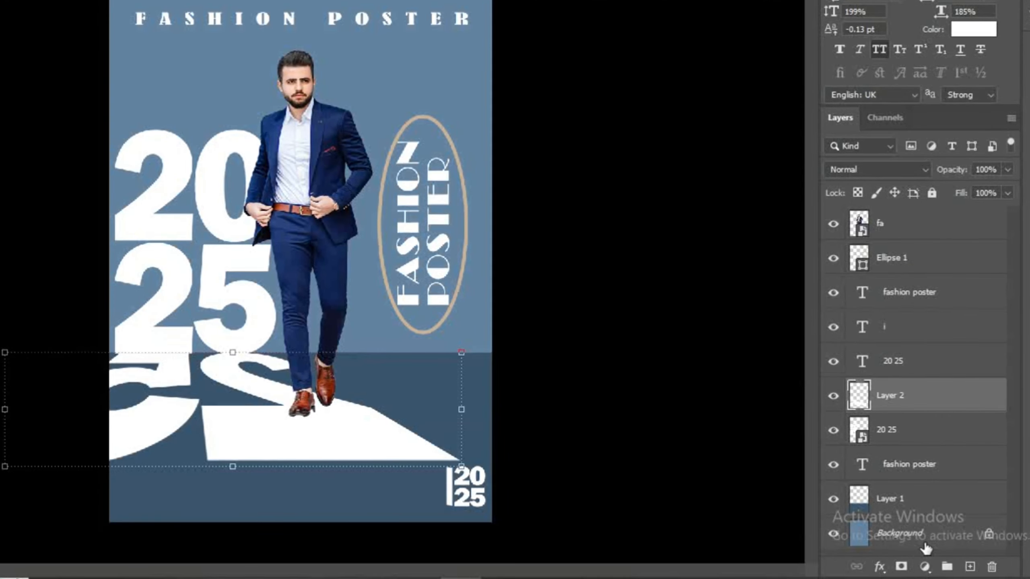
Add a layer mask to the flipped 25 and choose the Foreground to Transparent preset for the Gradient tool
left_click(903, 568)
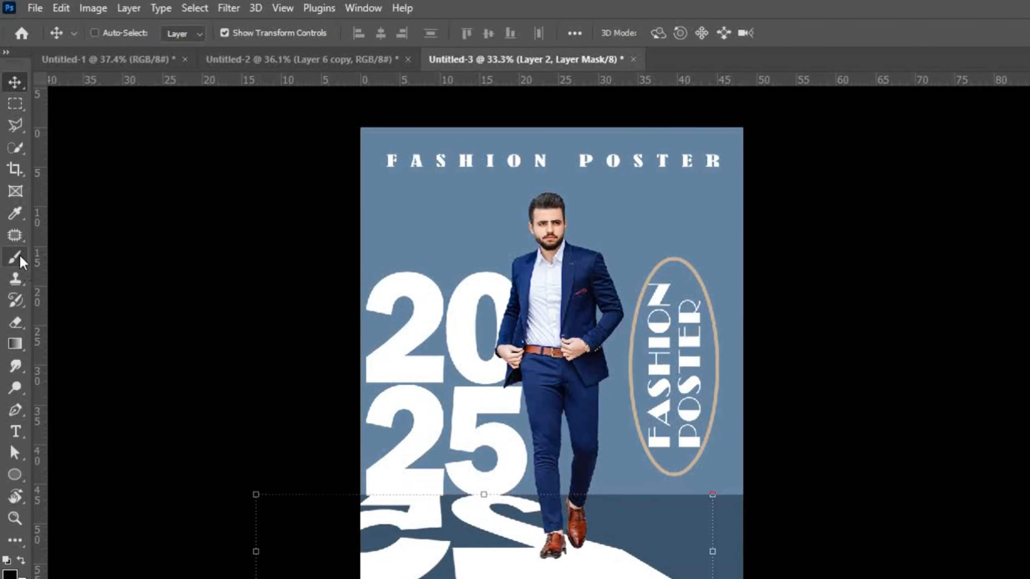
left_click(19, 260)
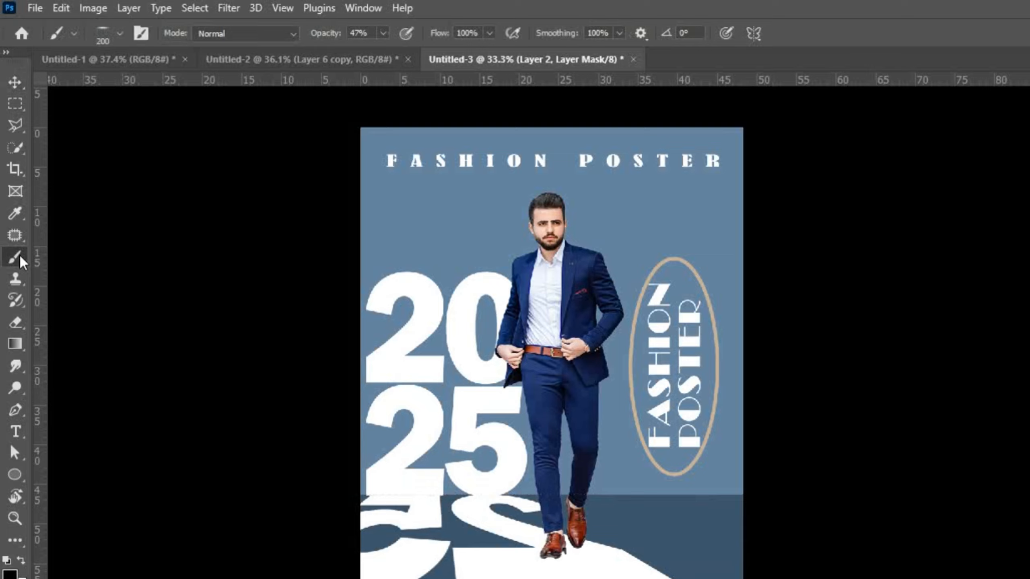
left_click(15, 344)
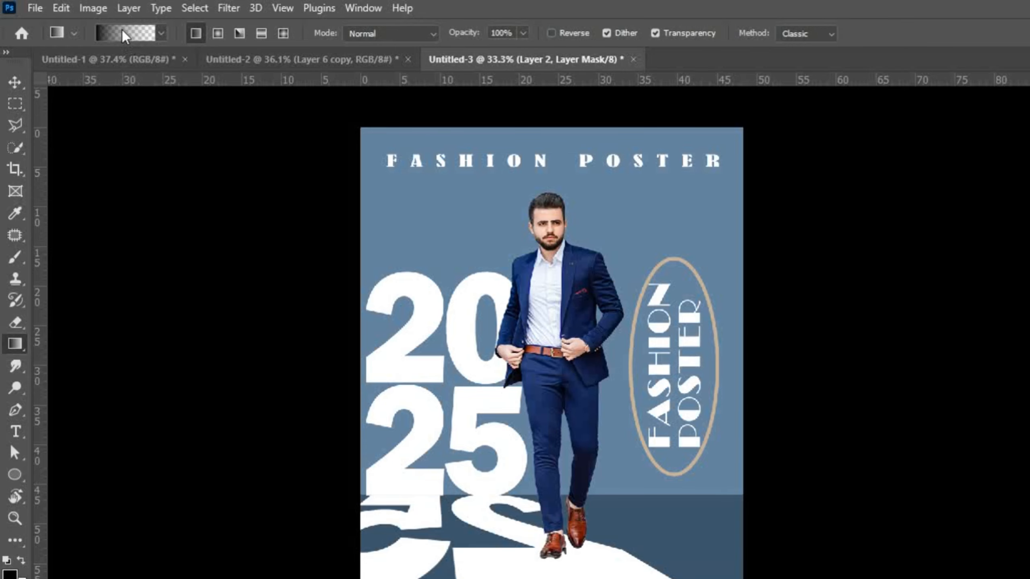
left_click(124, 37)
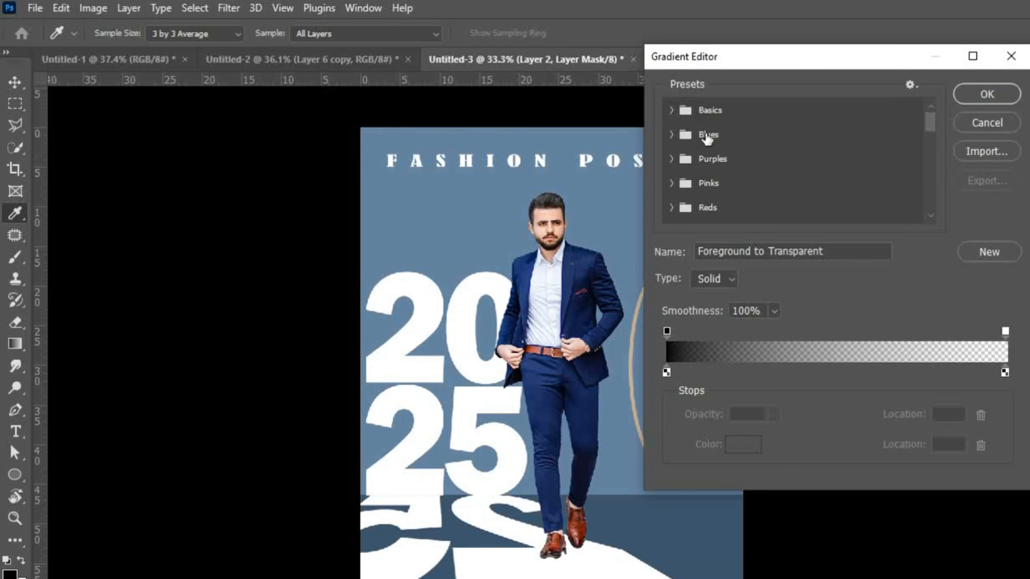
left_click(672, 110)
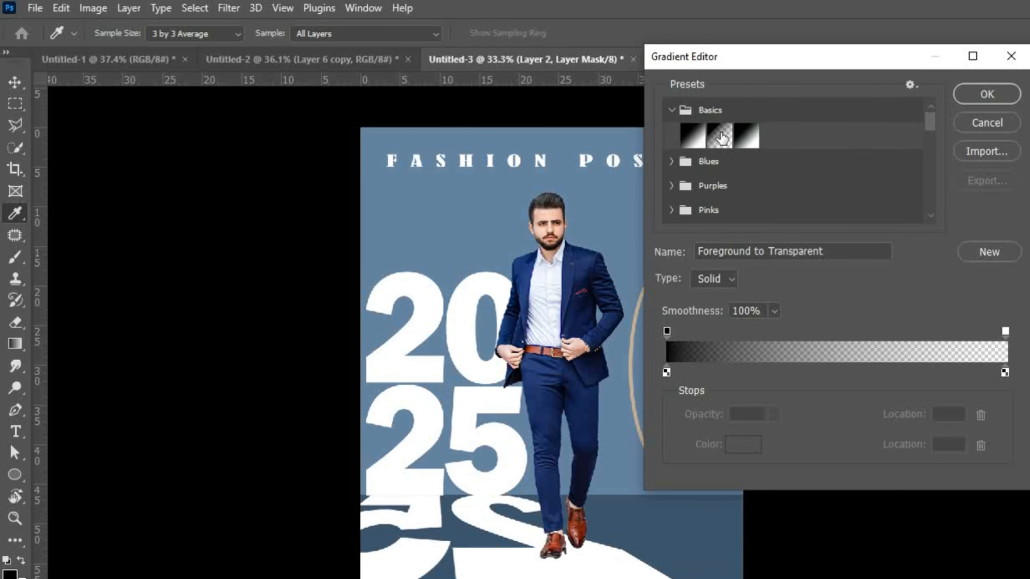
left_click(720, 137)
left_click(986, 95)
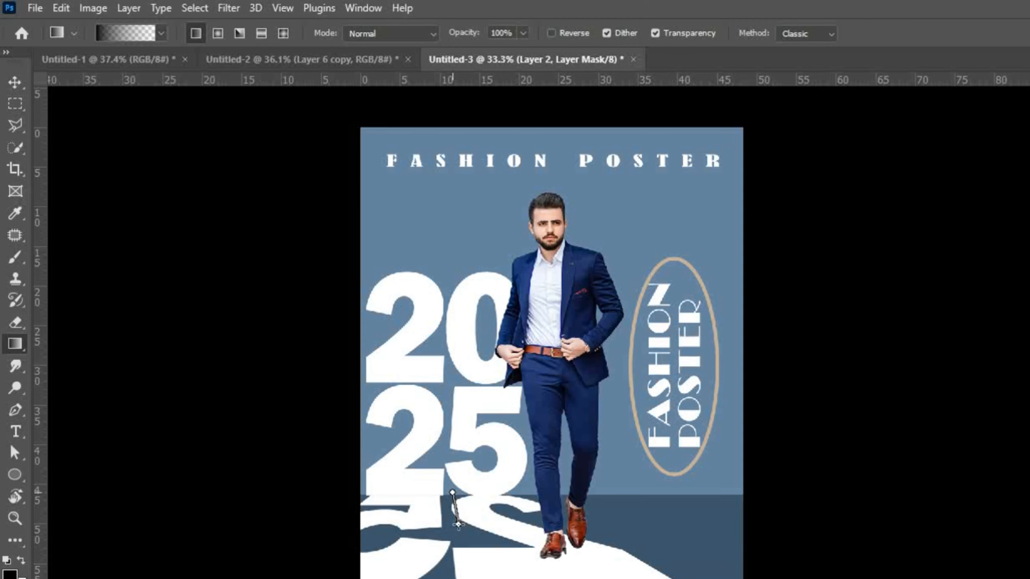
Draw black gradients on the mask to fade the reflected 25 from its upper edge downward and its lower edge upward
left_click_drag(458, 525, 454, 532)
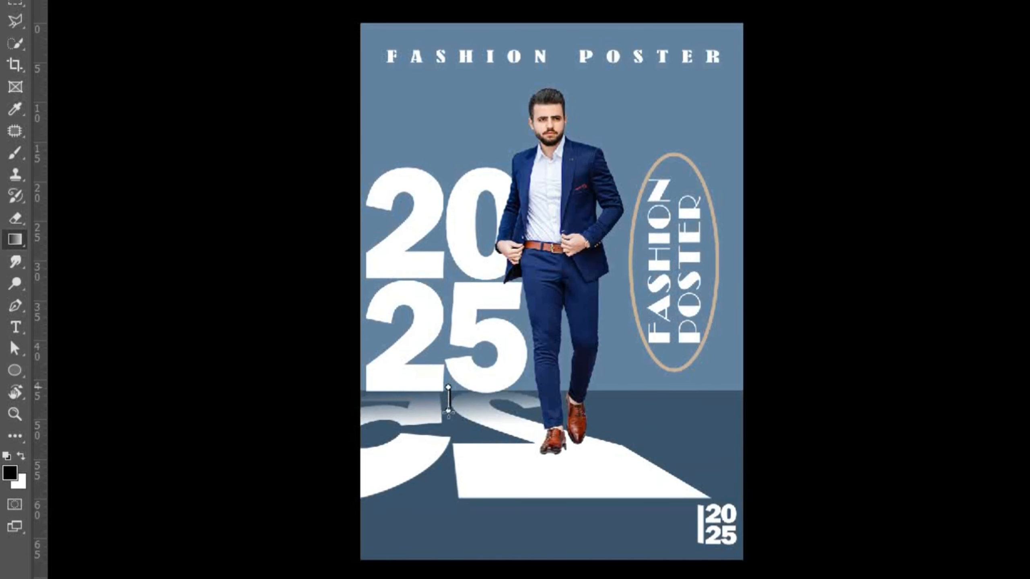
left_click_drag(449, 426, 449, 426)
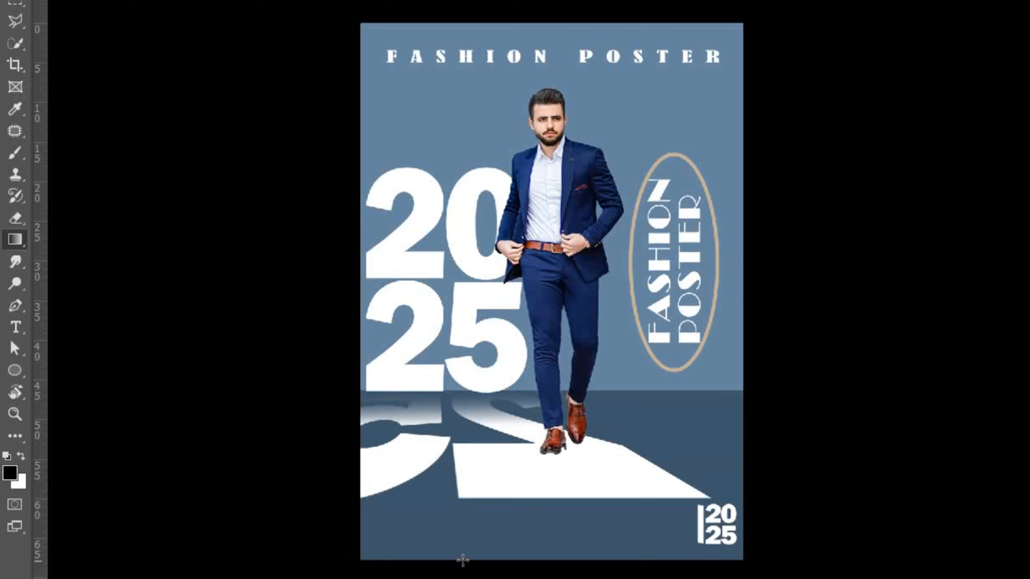
left_click_drag(463, 561, 460, 426)
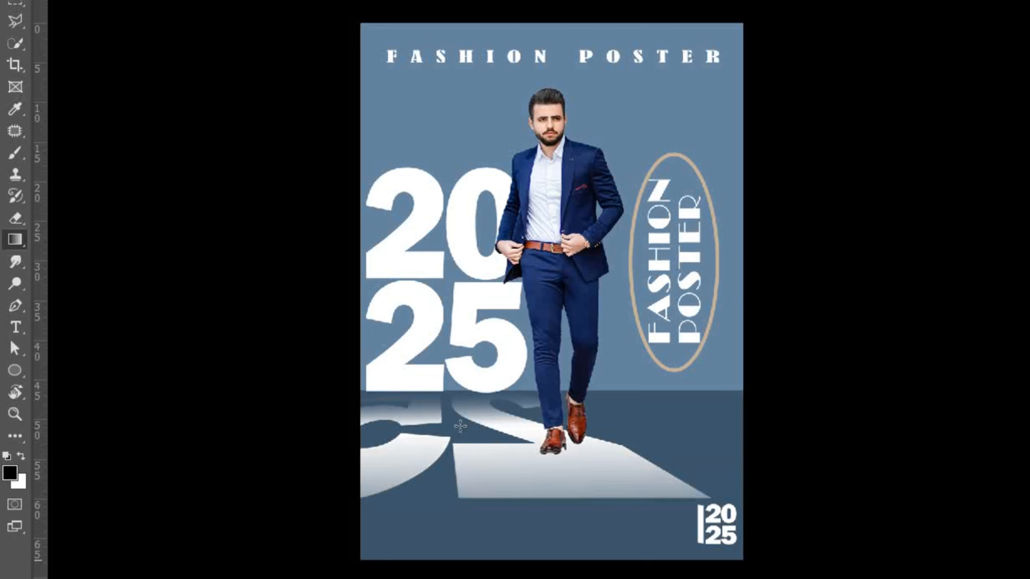
left_click_drag(479, 567, 471, 402)
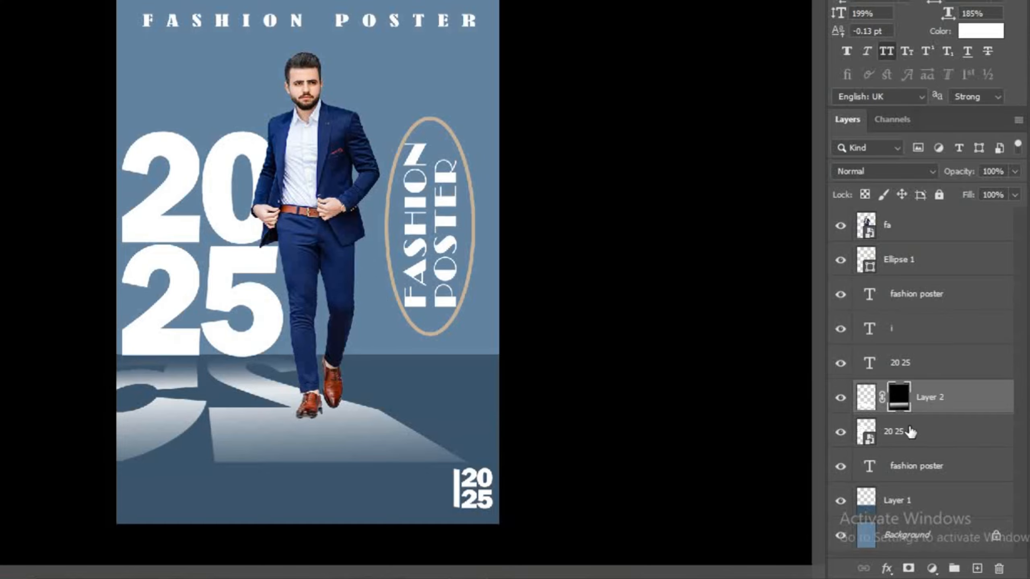
Add an empty layer above the ellipse layer, directly below the man's layer
left_click(934, 232)
left_click(905, 264)
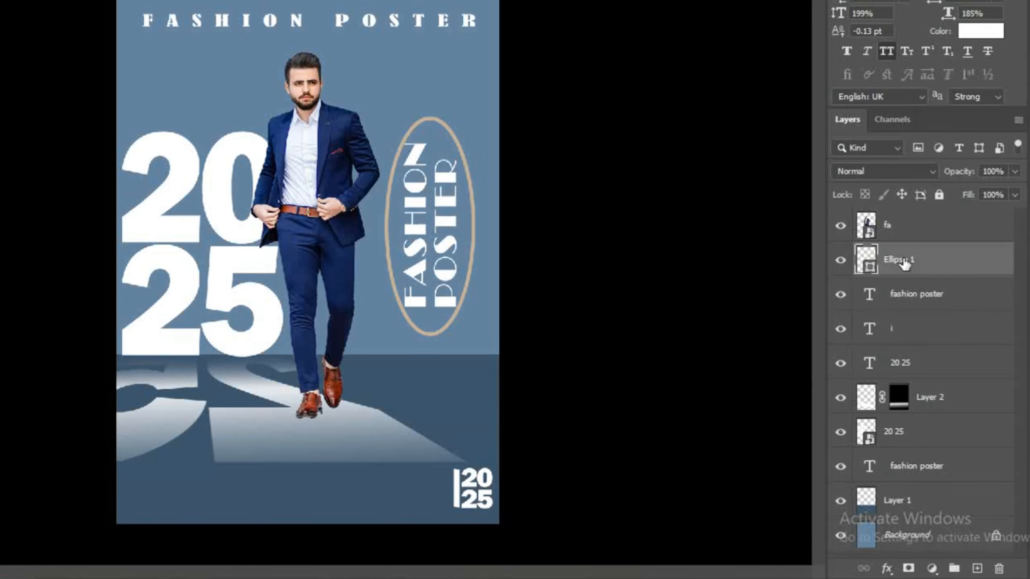
left_click(976, 569)
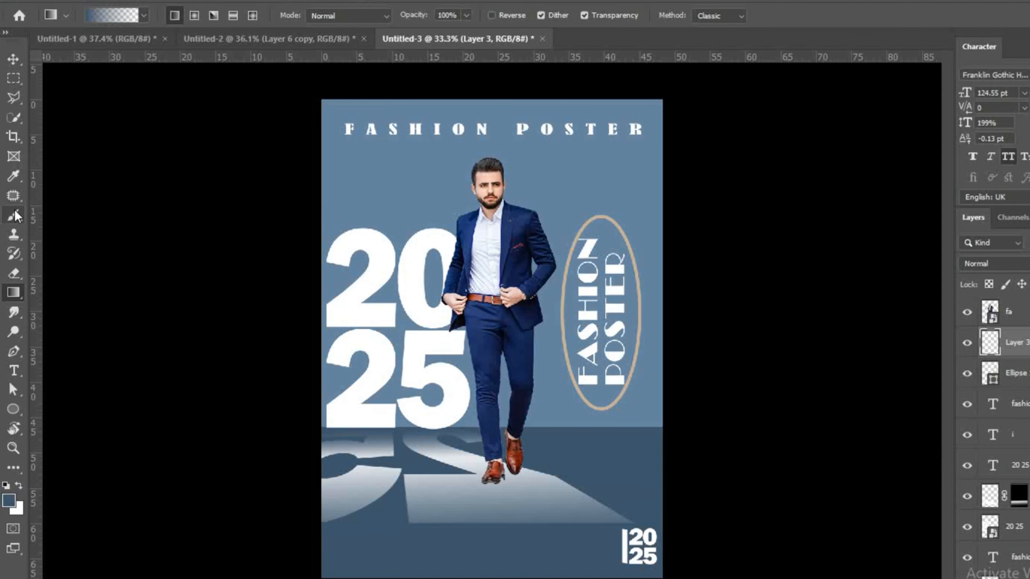
Paint a soft dark blue shadow under the man's front shoe with a flattened 200 px Soft Round brush at 47% opacity
left_click(16, 214)
left_click(107, 19)
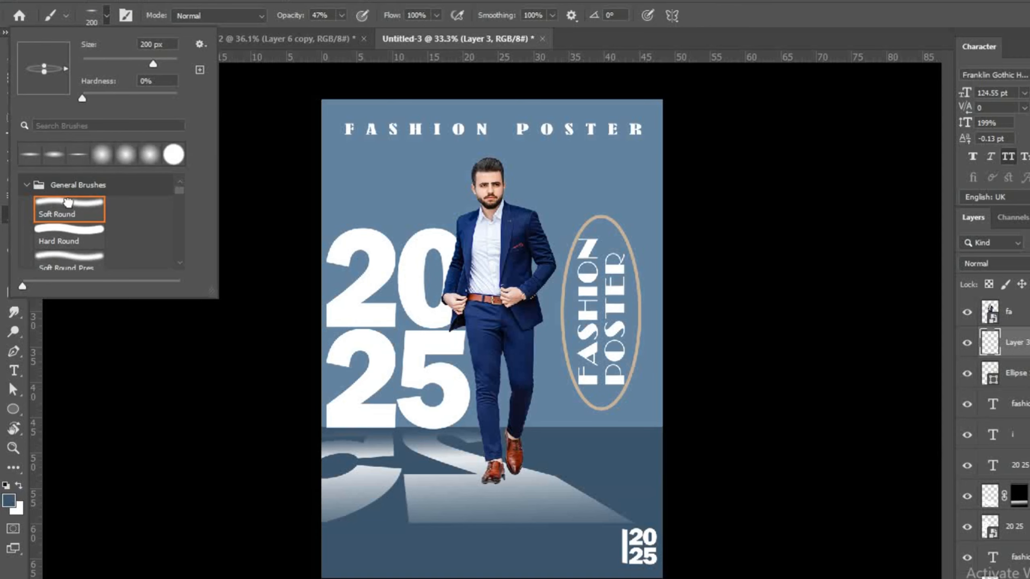
left_click(68, 202)
left_click_drag(45, 52, 45, 62)
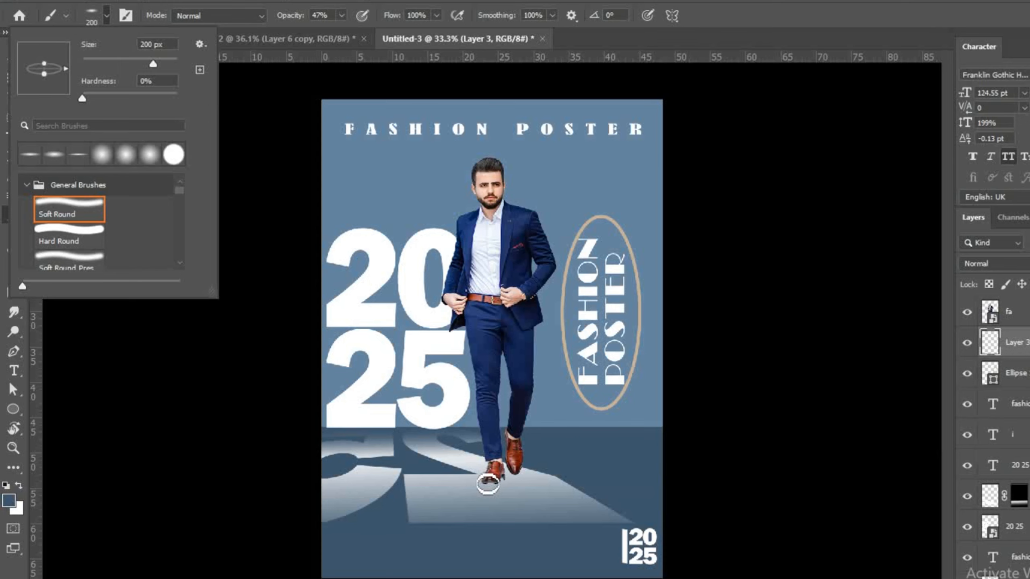
left_click(495, 480)
left_click(494, 480)
left_click(494, 479)
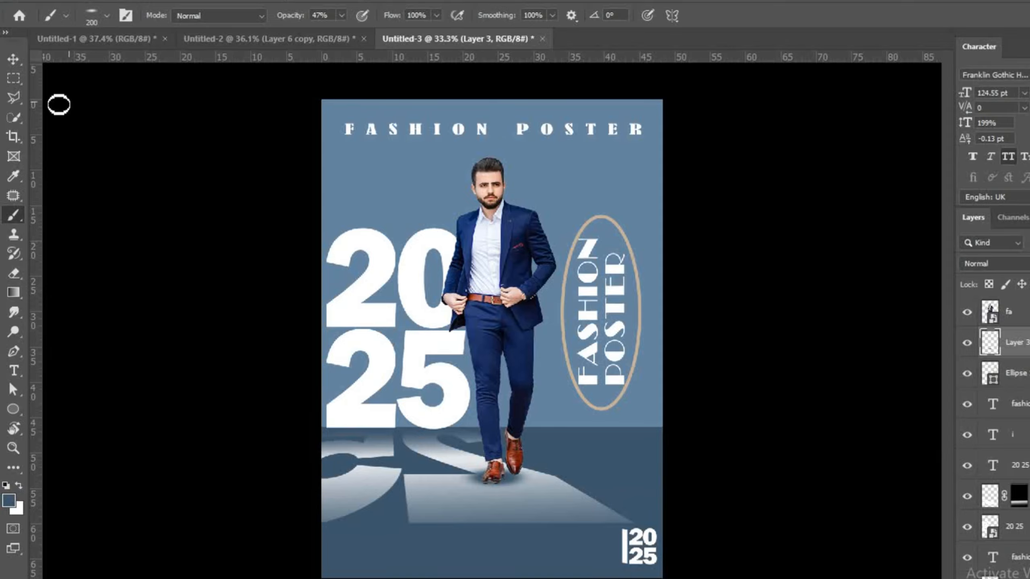
Flatten the brush tip further and paint a thinner soft shadow under the man's rear shoe
left_click(106, 16)
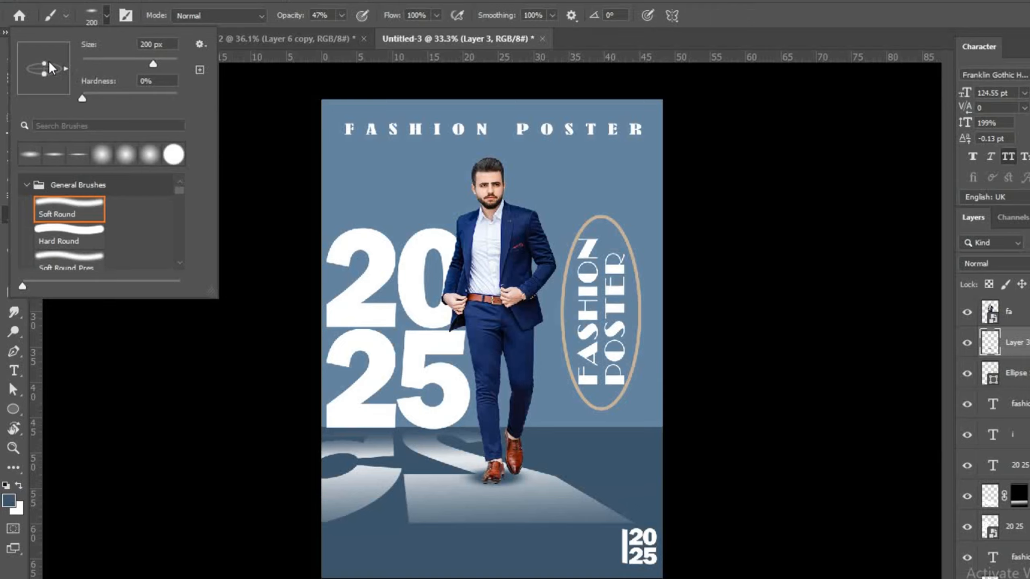
left_click_drag(46, 63, 47, 66)
left_click_drag(45, 68, 45, 64)
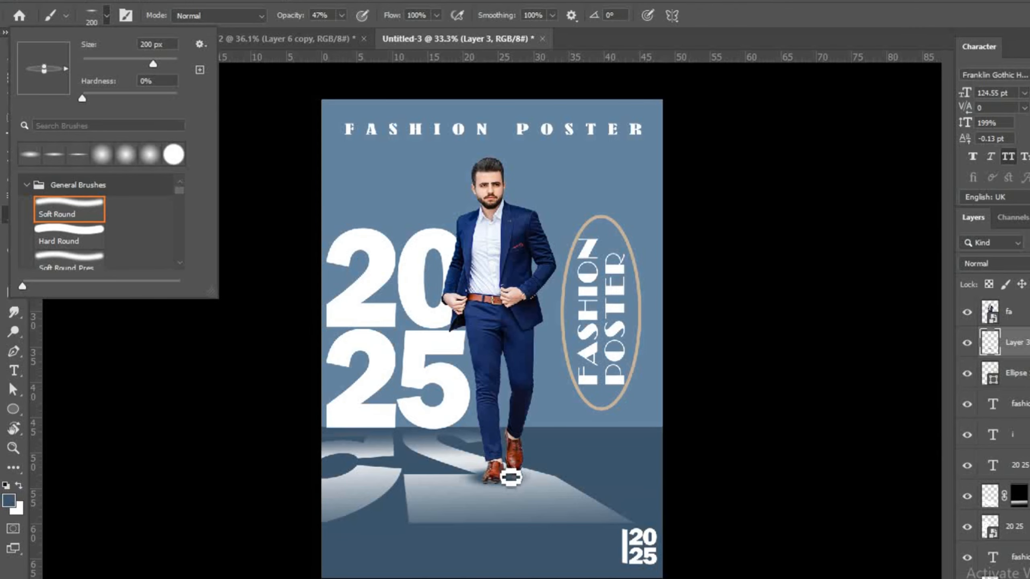
left_click(508, 483)
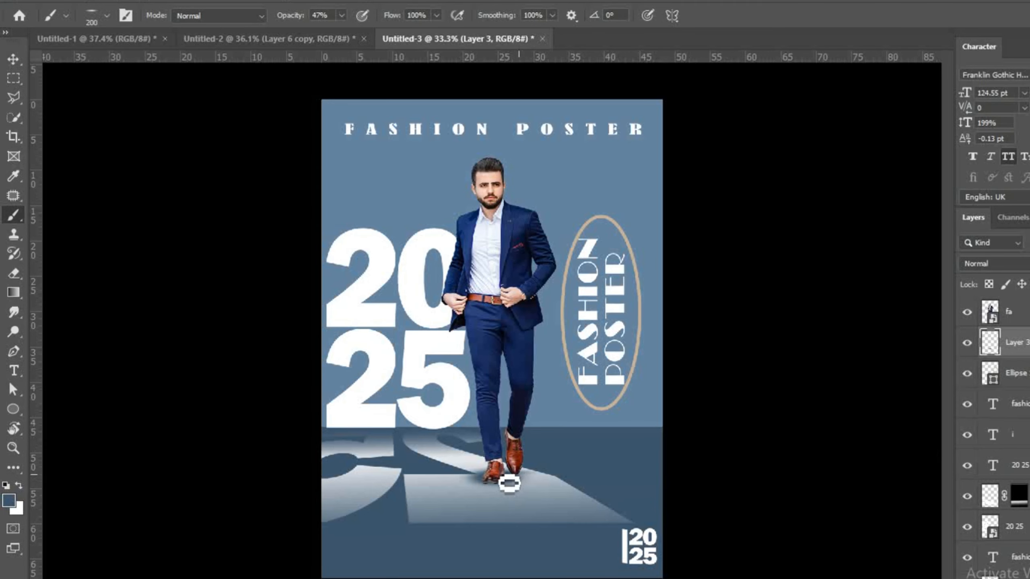
left_click(513, 483)
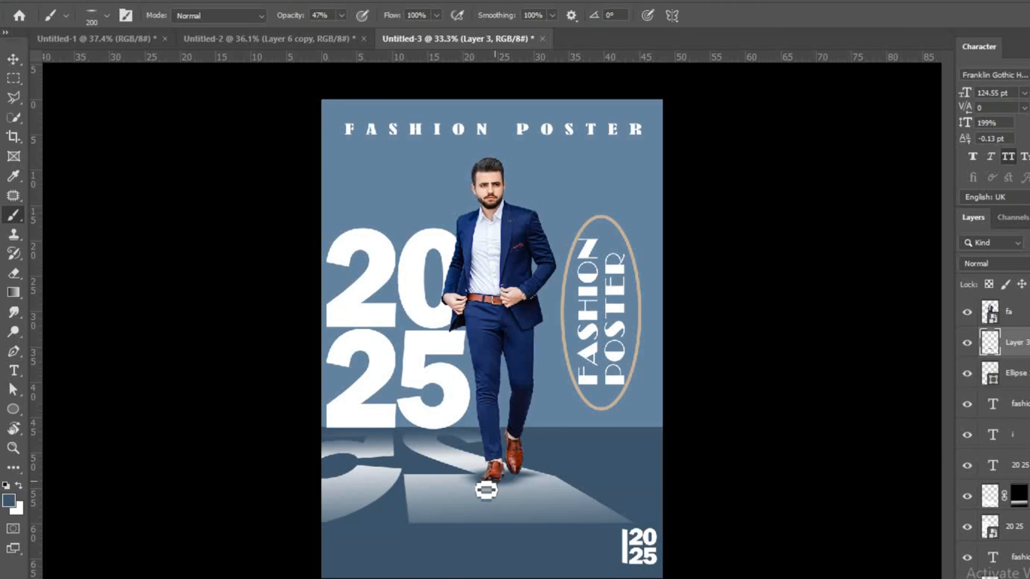